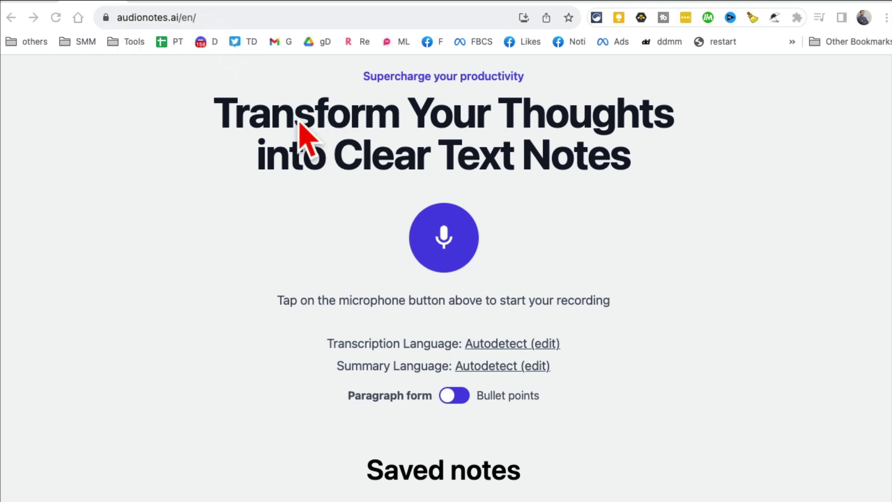
# Start a new AudioNotes.ai voice recording so the 3-minute countdown begins running
pyautogui.moveTo(271, 116)
pyautogui.mouseDown()
pyautogui.moveTo(452, 124)
pyautogui.moveTo(646, 169)
pyautogui.moveTo(335, 169)
pyautogui.moveTo(269, 134)
pyautogui.mouseUp()
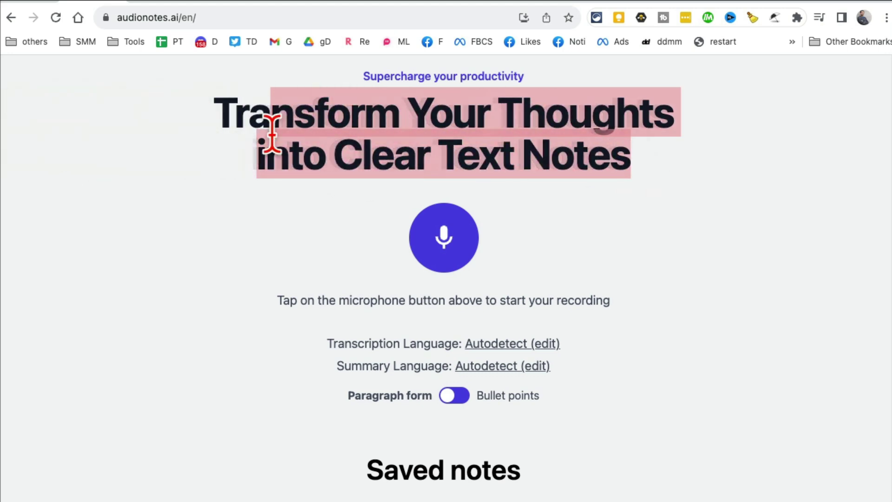
pyautogui.tripleClick(488, 116)
pyautogui.click(509, 133)
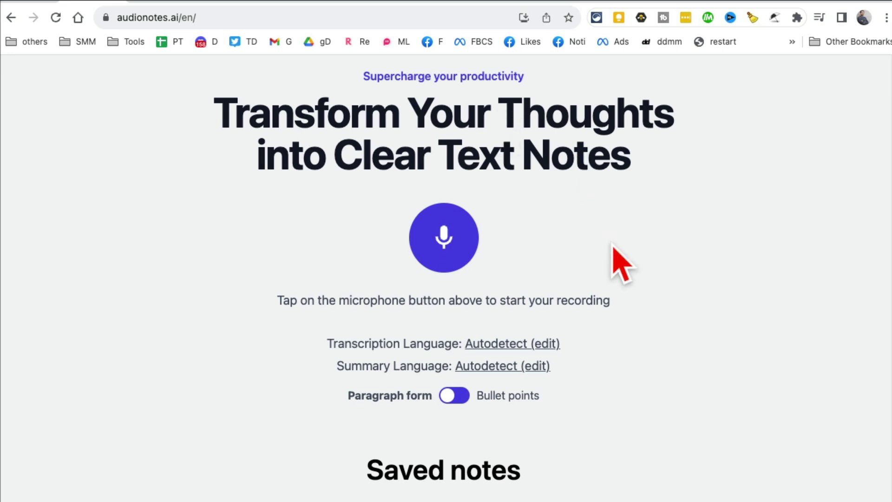
pyautogui.scroll(-2, 618, 263)
pyautogui.scroll(1, 608, 235)
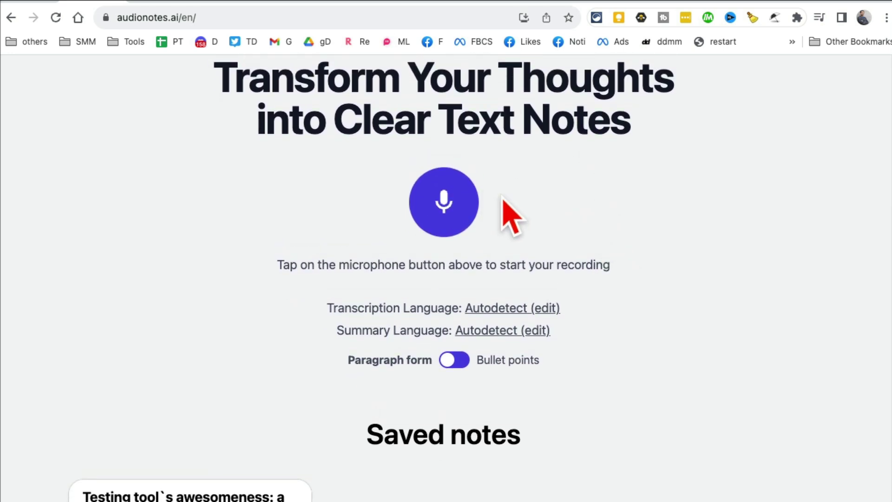
pyautogui.scroll(4, 503, 197)
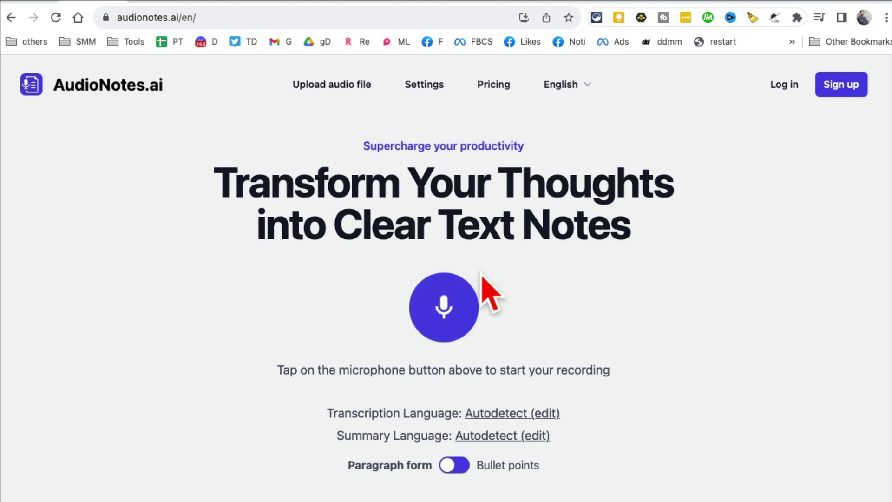
pyautogui.click(445, 308)
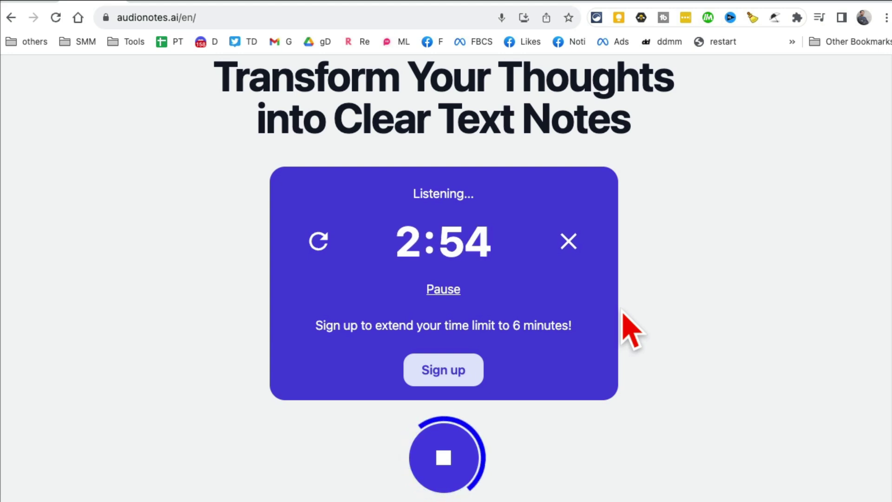
# Stop the recording to get the note 'Testing Awesome Tool: Audio Notes' and switch summaries to Bullet points
pyautogui.click(458, 471)
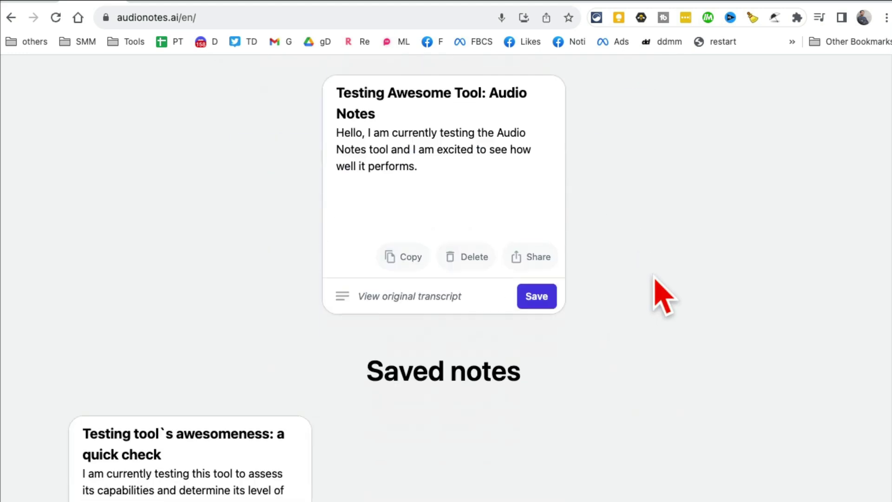
pyautogui.moveTo(434, 172)
pyautogui.mouseDown()
pyautogui.moveTo(350, 138)
pyautogui.moveTo(446, 171)
pyautogui.mouseUp()
pyautogui.click(423, 175)
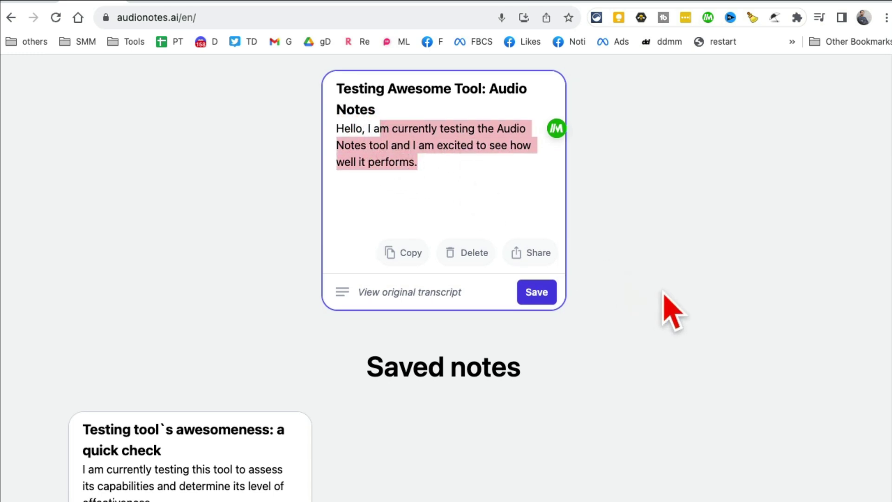
pyautogui.scroll(-3, 669, 308)
pyautogui.scroll(-2, 671, 312)
pyautogui.scroll(10, 671, 311)
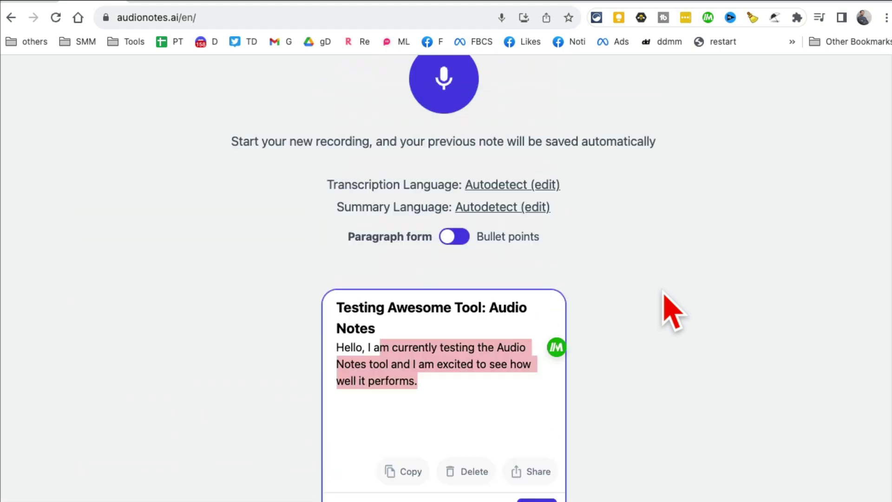
pyautogui.scroll(-4, 671, 311)
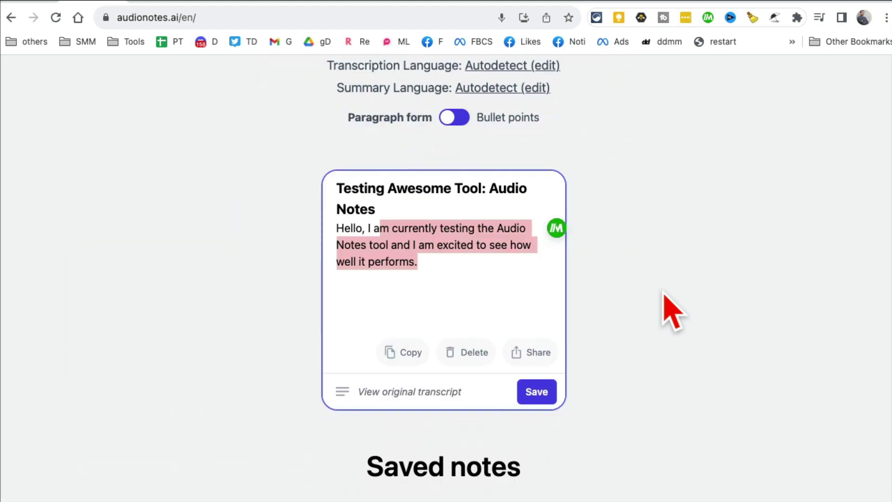
pyautogui.click(462, 119)
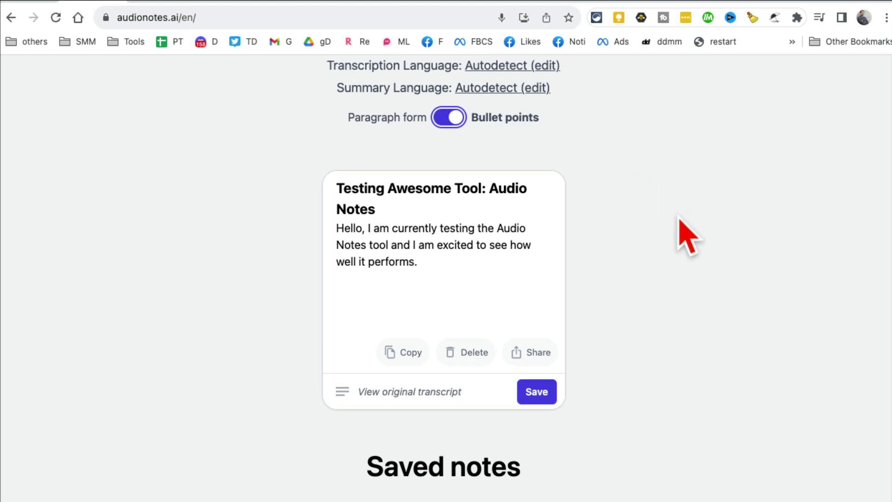
# Open the AudioNotes.ai audio file upload picker and cancel it
pyautogui.scroll(8, 687, 237)
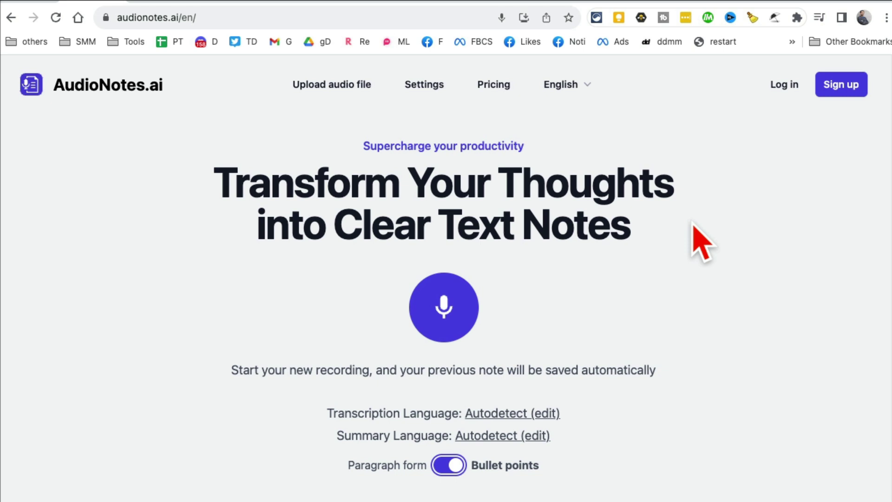
pyautogui.tripleClick(585, 189)
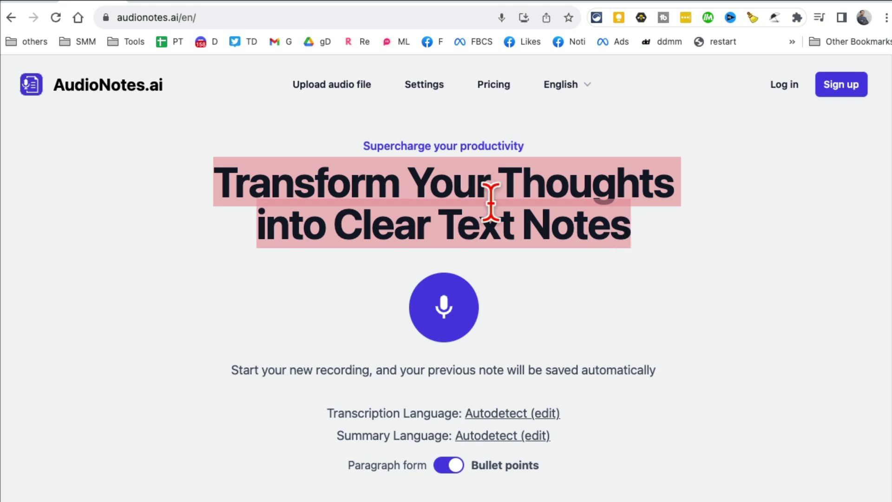
pyautogui.click(322, 88)
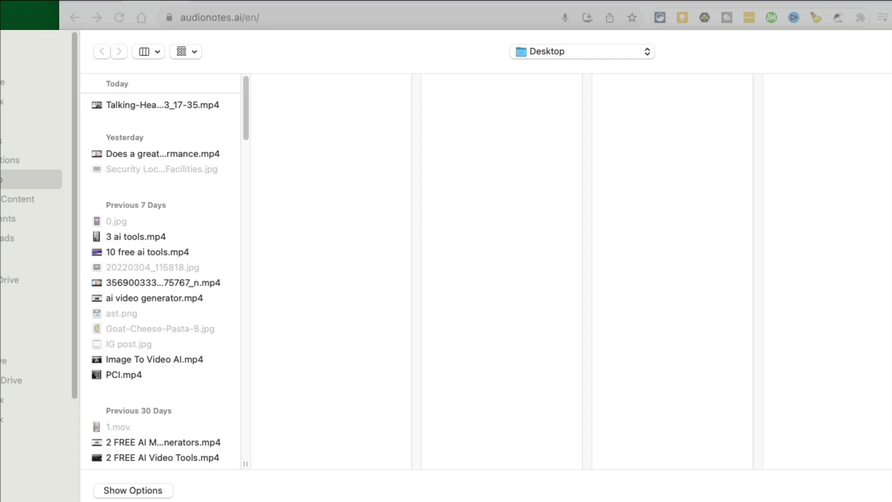
pyautogui.press('Escape')
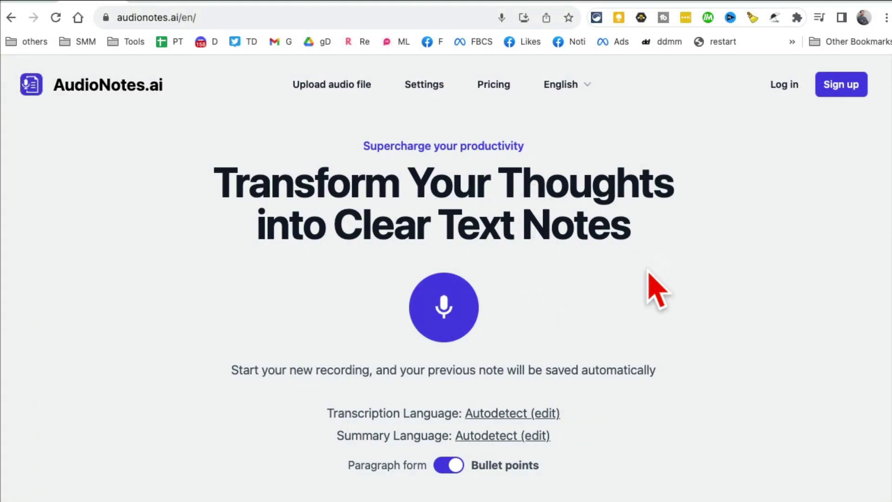
# Switch to the Vmake Video Enhancer page at vmake.ai/video-enhancer
pyautogui.scroll(-10, 654, 307)
pyautogui.scroll(10, 655, 307)
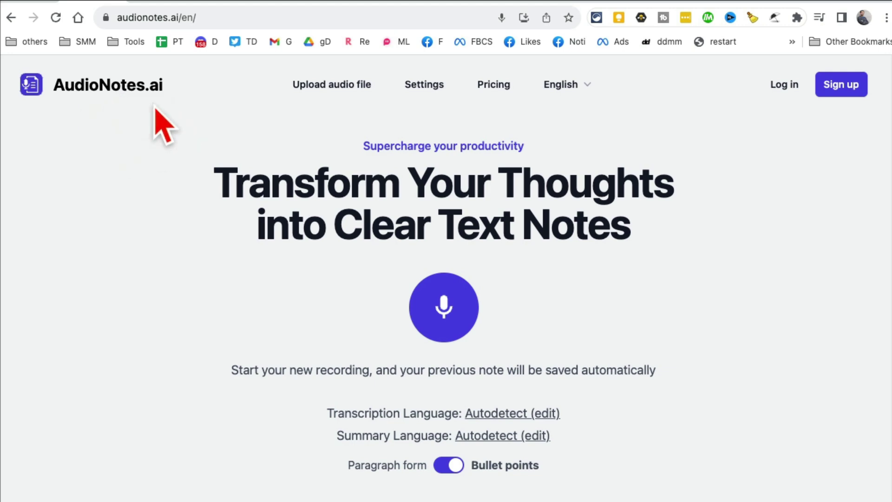
pyautogui.click(156, 1)
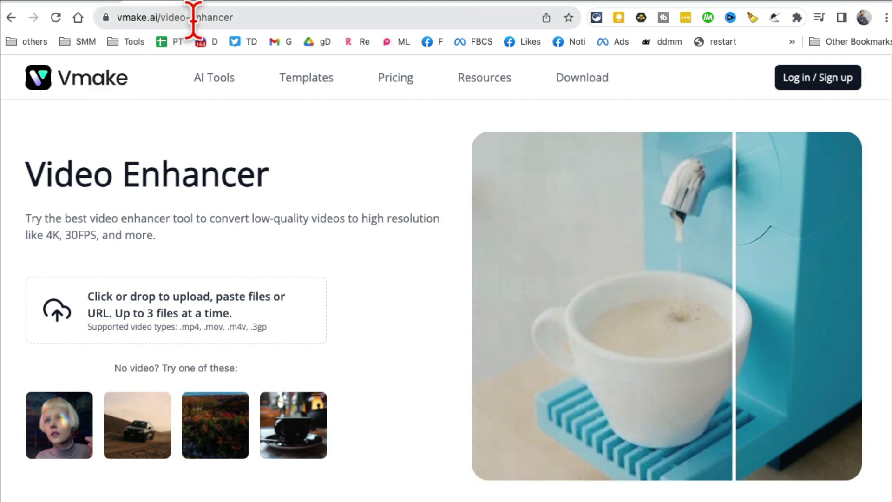
# Scroll to the sample clips and load the desert car video into Vmake's Video Enhancer
pyautogui.moveTo(226, 79)
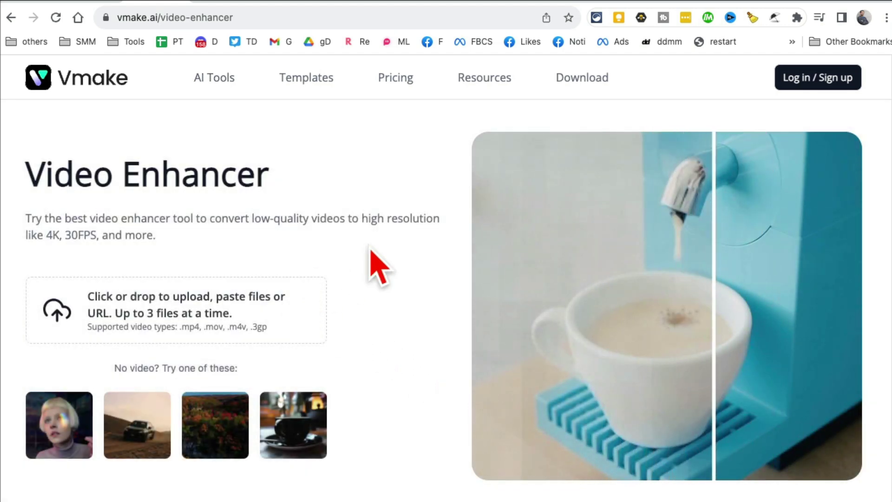
pyautogui.scroll(-1, 385, 253)
pyautogui.moveTo(184, 210); pyautogui.dragTo(257, 228)
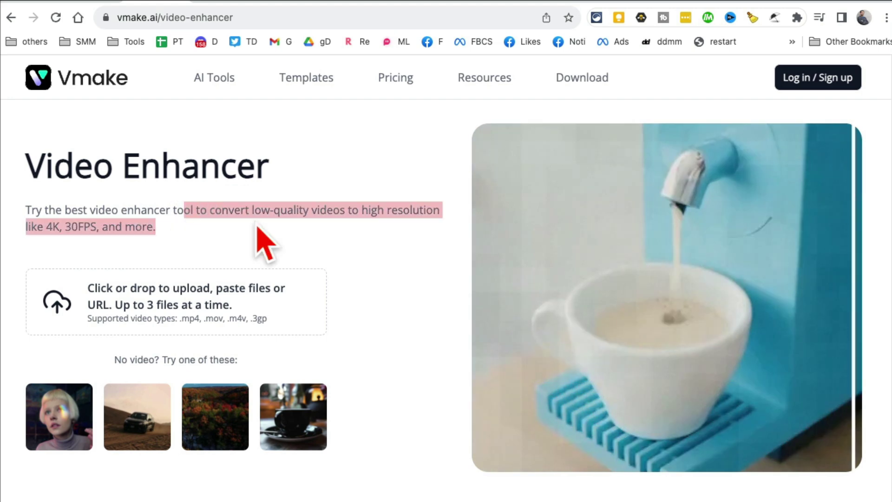
pyautogui.click(367, 244)
pyautogui.scroll(-1, 369, 235)
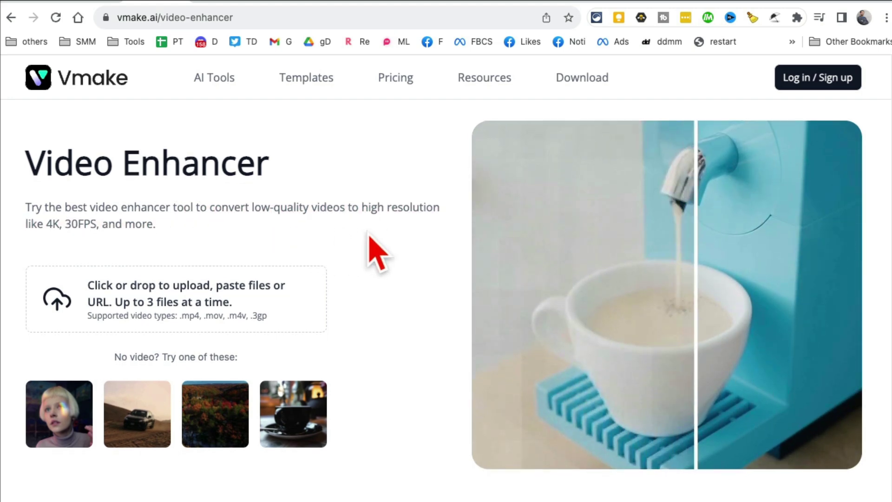
pyautogui.scroll(-1, 369, 235)
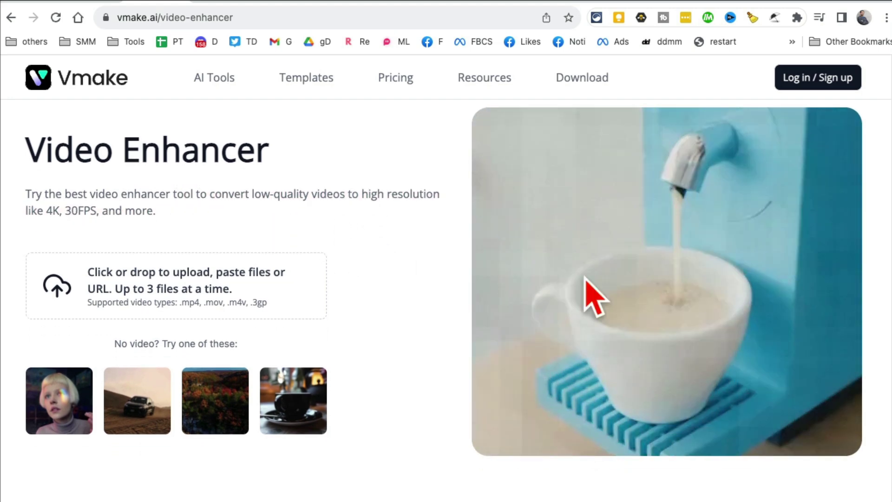
pyautogui.scroll(-2, 349, 297)
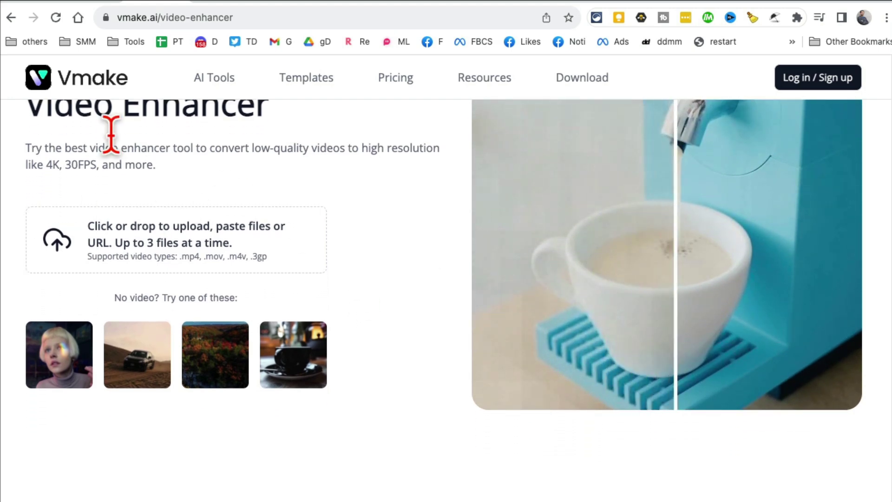
pyautogui.click(145, 378)
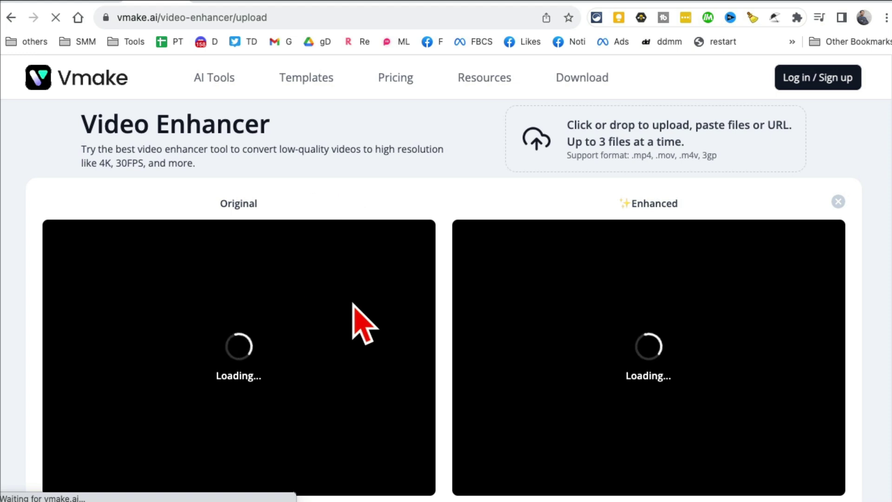
# Play and pause the desert car Original and Enhanced previews, then go back to the Video Enhancer landing page
pyautogui.scroll(-2, 353, 304)
pyautogui.scroll(-1, 362, 325)
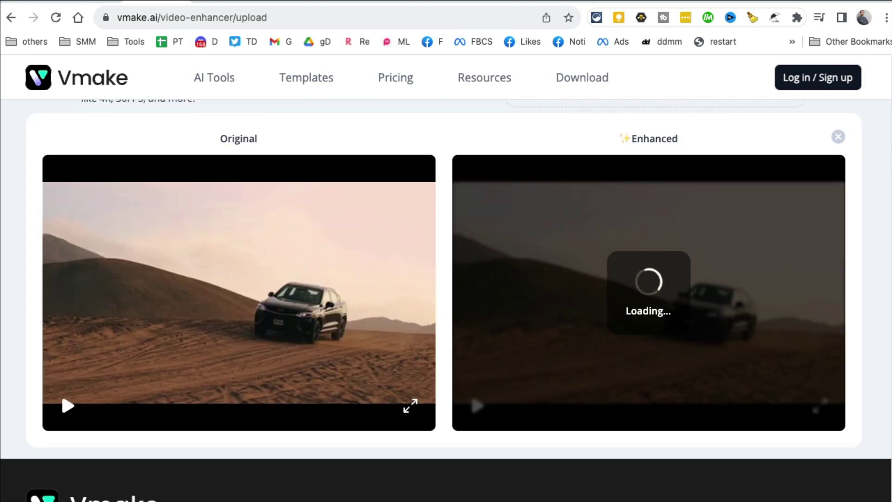
pyautogui.scroll(2, 779, 194)
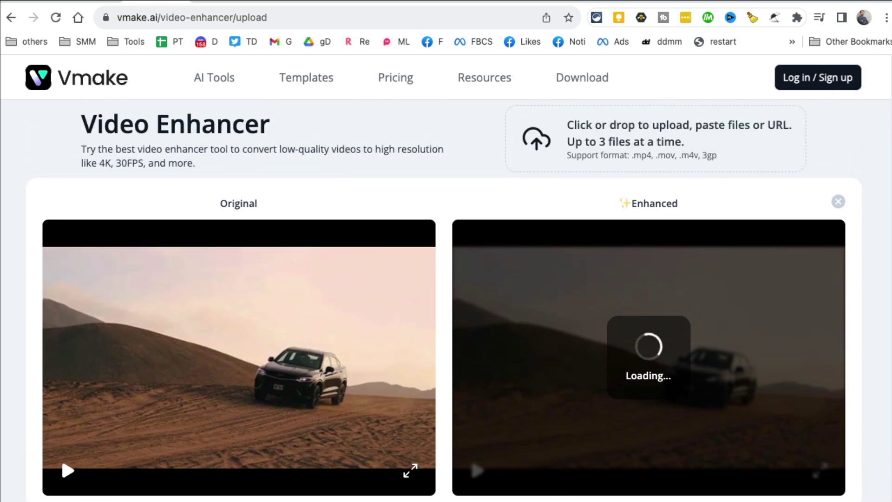
pyautogui.scroll(-2, 353, 377)
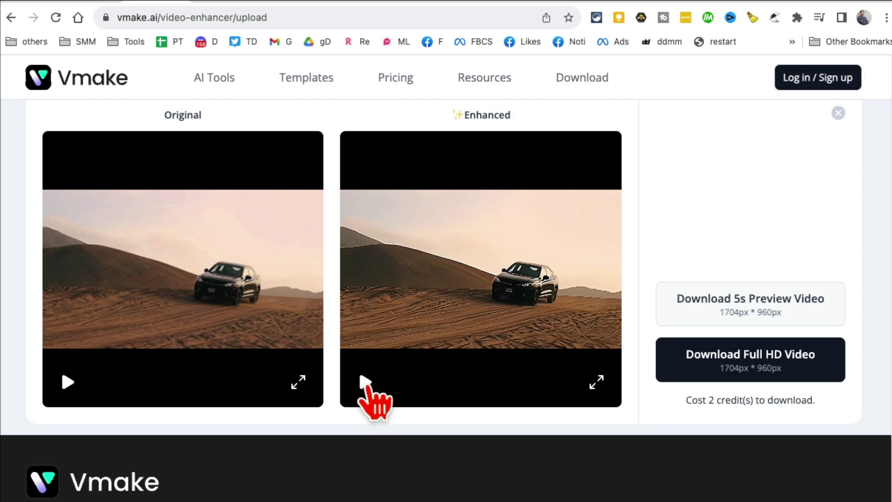
pyautogui.click(364, 382)
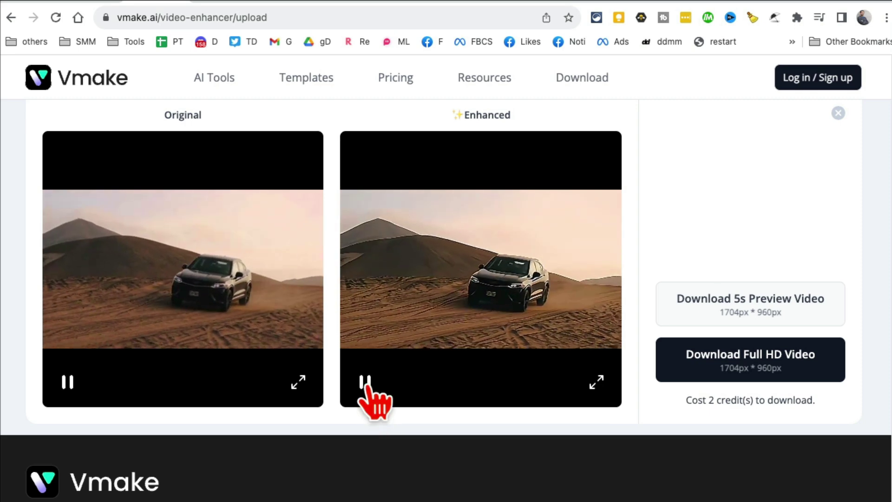
pyautogui.click(365, 382)
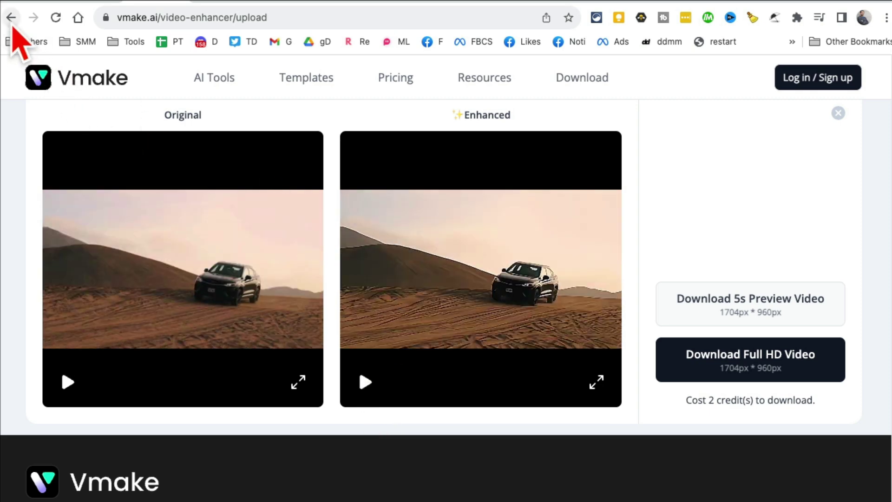
pyautogui.click(11, 17)
pyautogui.scroll(2, 738, 279)
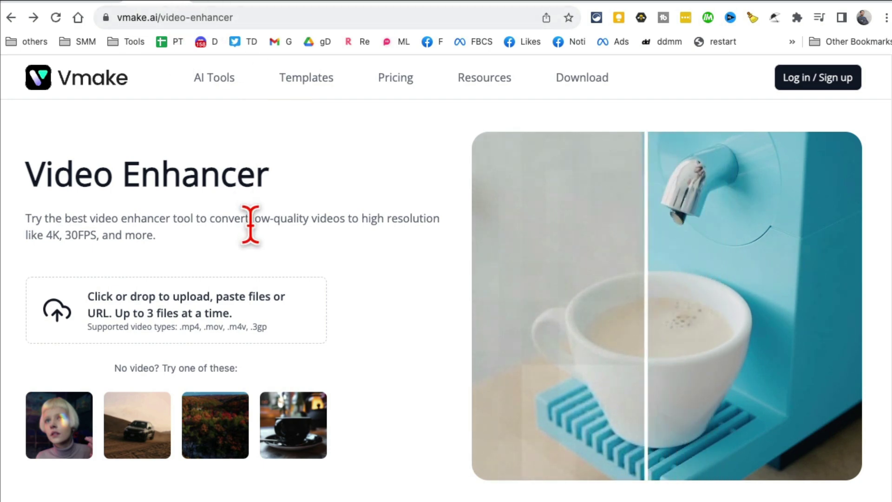
# Switch to Pitchyouridea.ai and browse its 'Create a Pitch Deck in 3 Minutes with your Voice' homepage
pyautogui.click(225, 2)
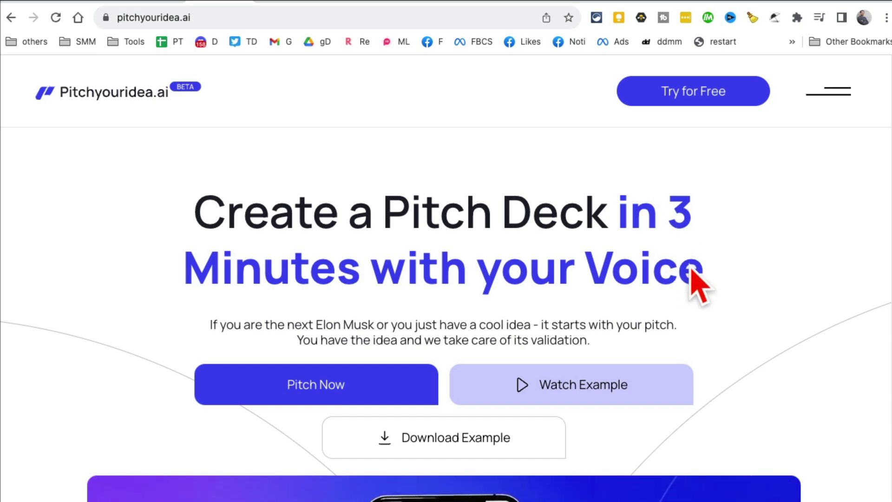
pyautogui.moveTo(715, 285); pyautogui.dragTo(312, 266)
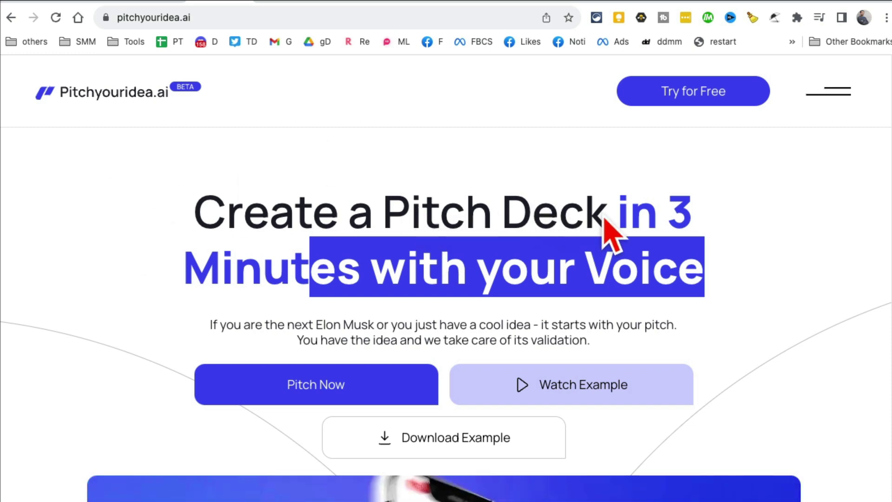
pyautogui.moveTo(607, 229); pyautogui.dragTo(398, 232)
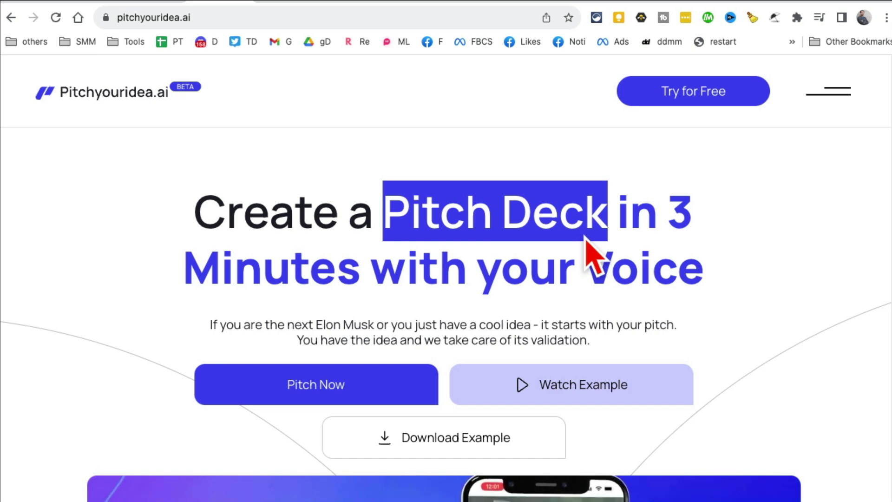
pyautogui.scroll(-3, 586, 242)
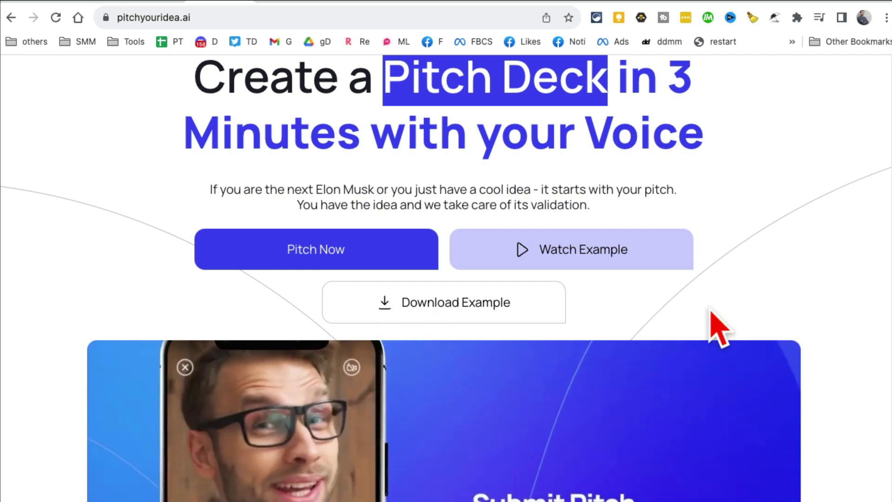
pyautogui.scroll(-4, 711, 308)
pyautogui.scroll(5, 710, 304)
pyautogui.scroll(2, 716, 297)
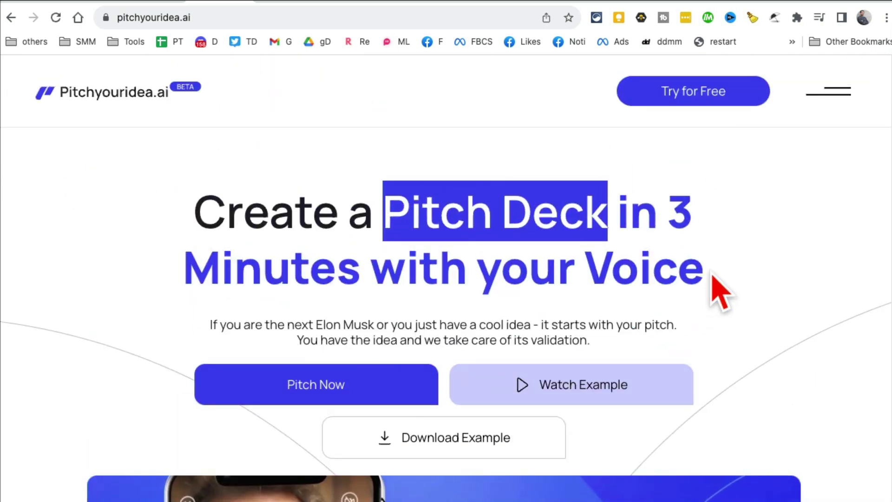
pyautogui.scroll(-8, 713, 288)
pyautogui.scroll(-7, 734, 288)
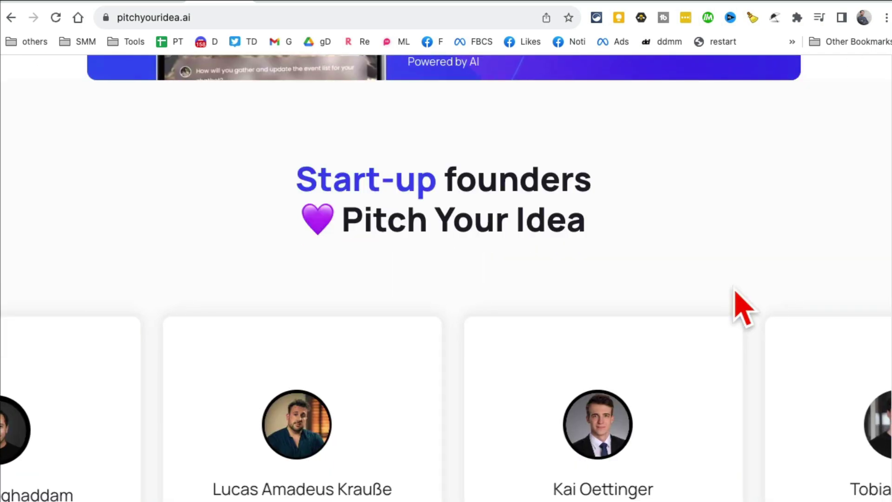
pyautogui.scroll(12, 735, 298)
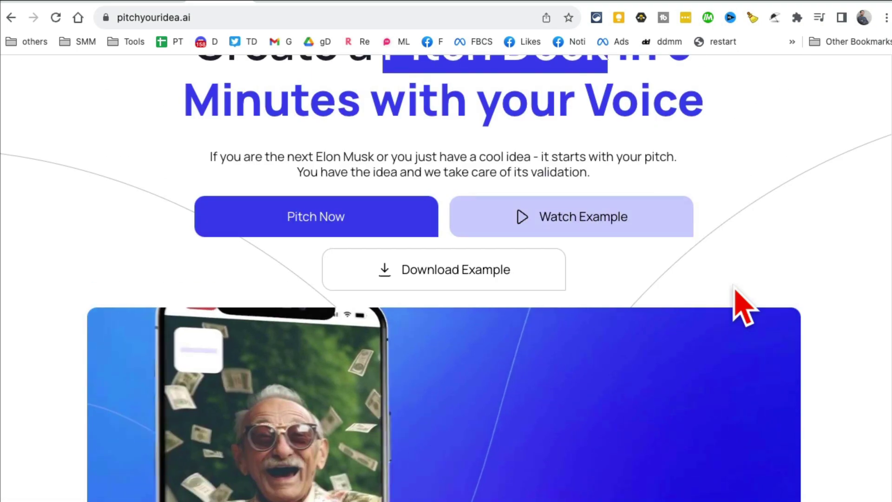
pyautogui.scroll(4, 737, 302)
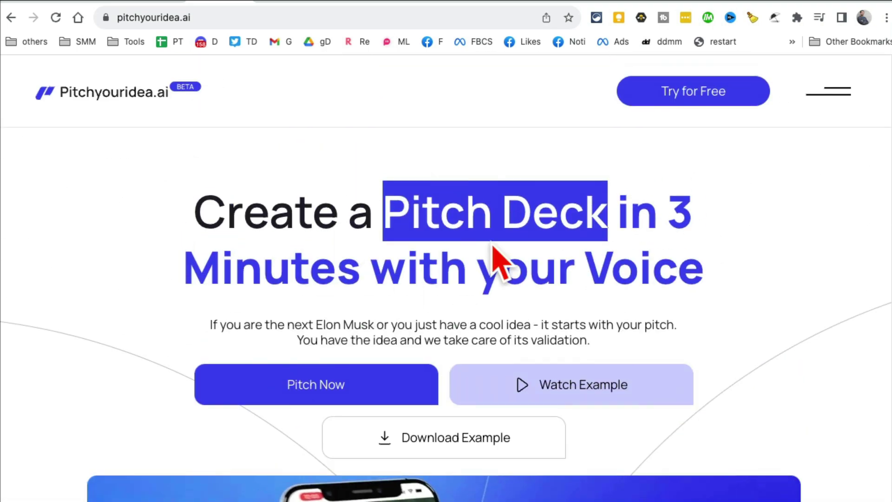
# Start a pitch via Pitch Now with Active Sound and Active Microphone enabled, then continue
pyautogui.click(322, 388)
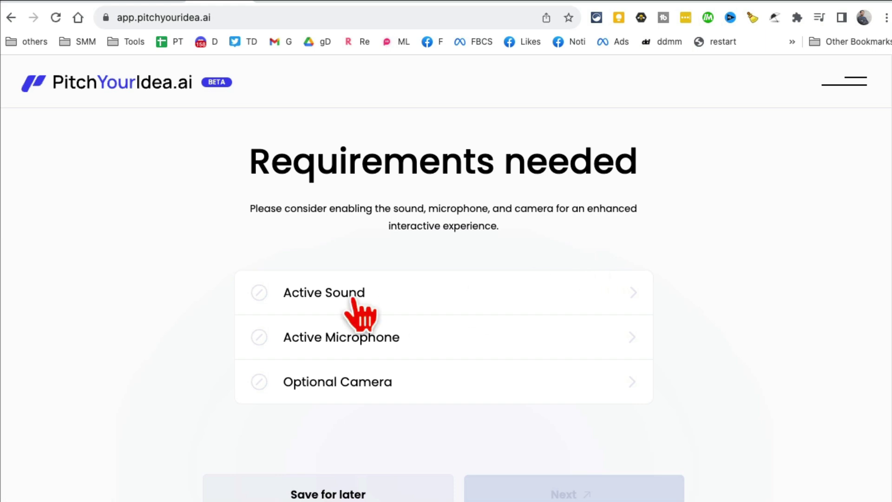
pyautogui.click(352, 295)
pyautogui.click(372, 341)
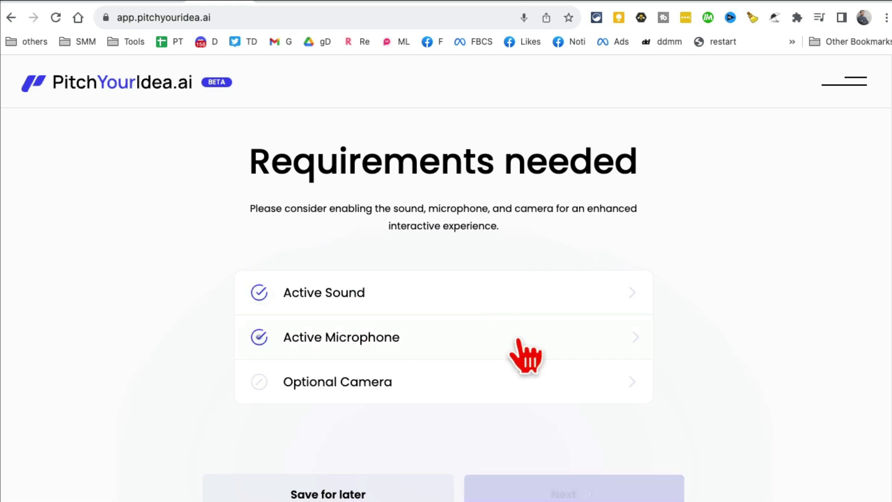
pyautogui.scroll(-1, 520, 344)
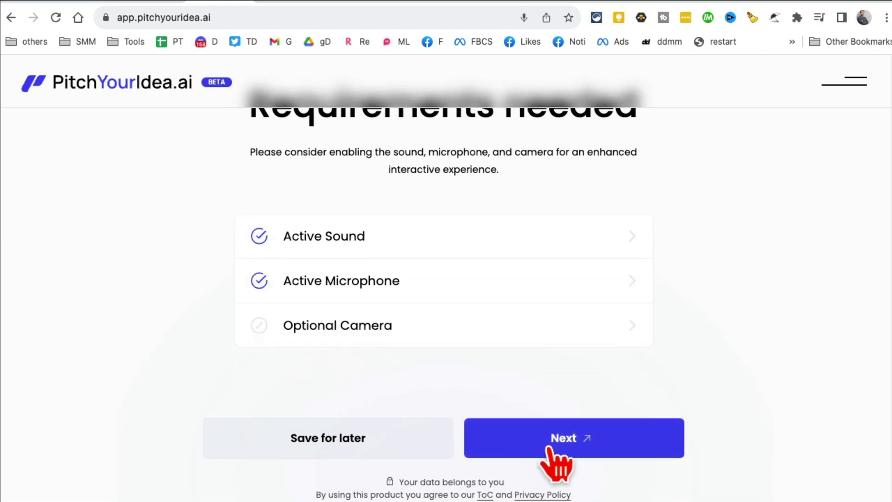
pyautogui.click(552, 444)
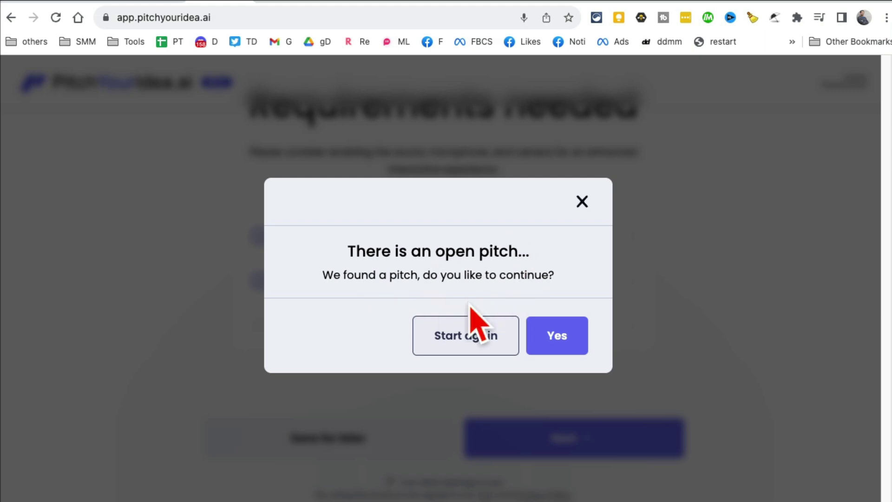
# Discard the earlier open pitch, start again, and pick Sarah, the Business Angel, as assistant
pyautogui.click(574, 337)
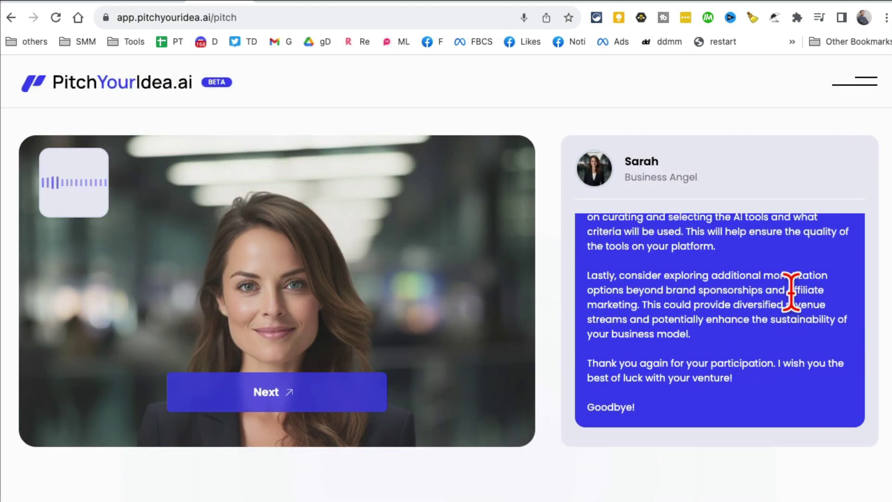
pyautogui.scroll(20, 785, 297)
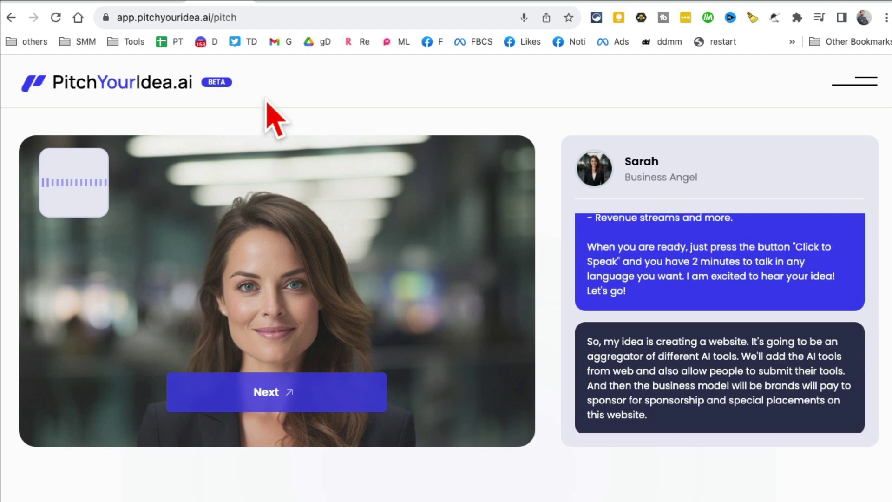
pyautogui.click(11, 17)
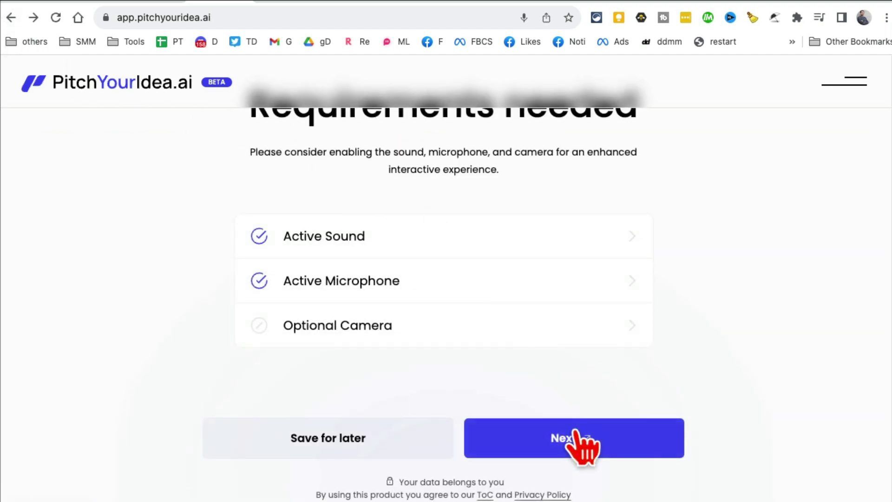
pyautogui.click(576, 432)
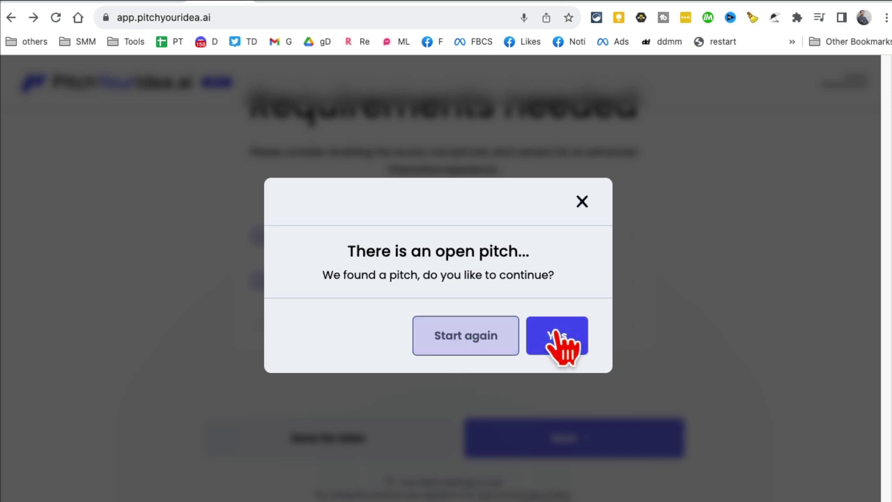
pyautogui.click(469, 346)
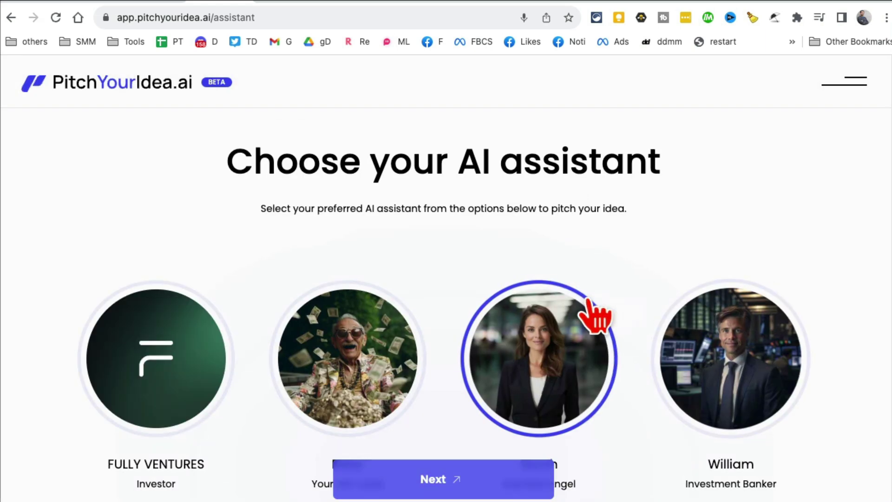
pyautogui.scroll(-2, 593, 316)
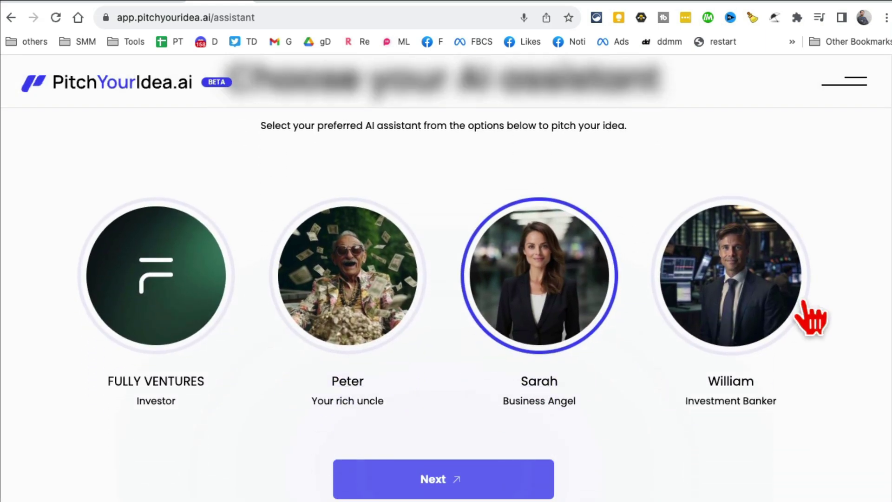
# Begin the session with Sarah and highlight her welcome message and list of pitch topics
pyautogui.click(458, 474)
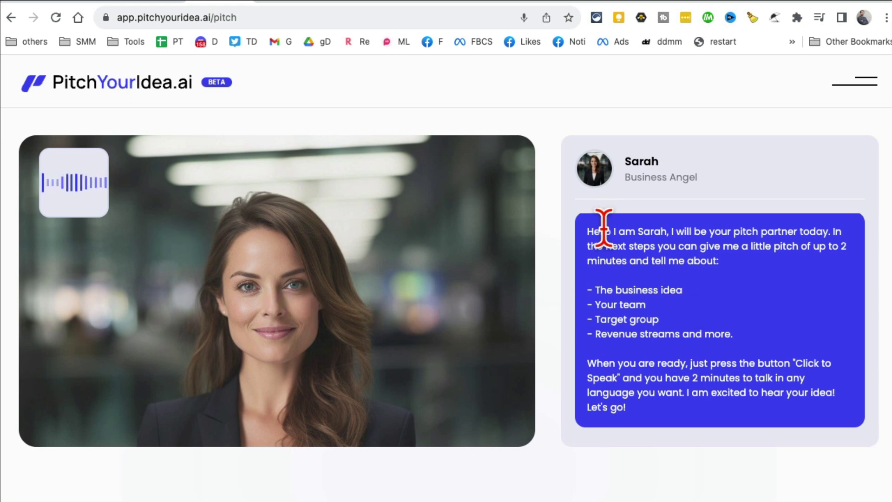
pyautogui.moveTo(603, 231); pyautogui.dragTo(742, 410)
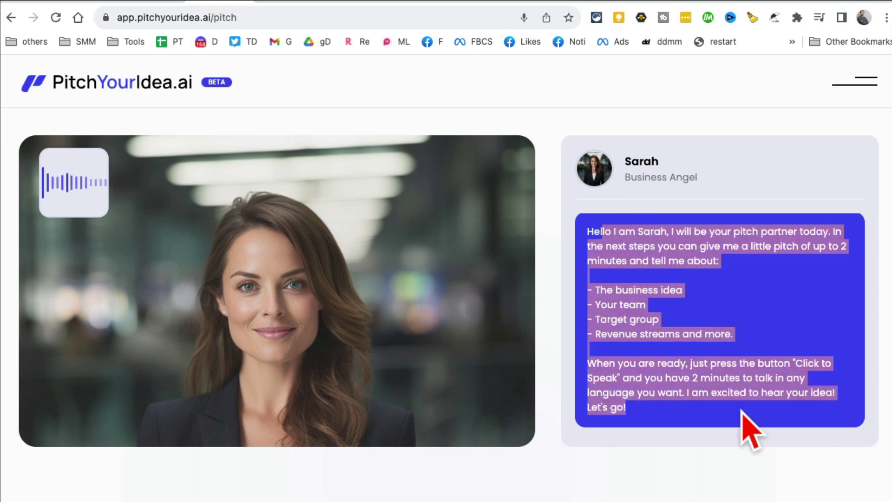
pyautogui.click(716, 321)
pyautogui.moveTo(599, 291); pyautogui.dragTo(816, 360)
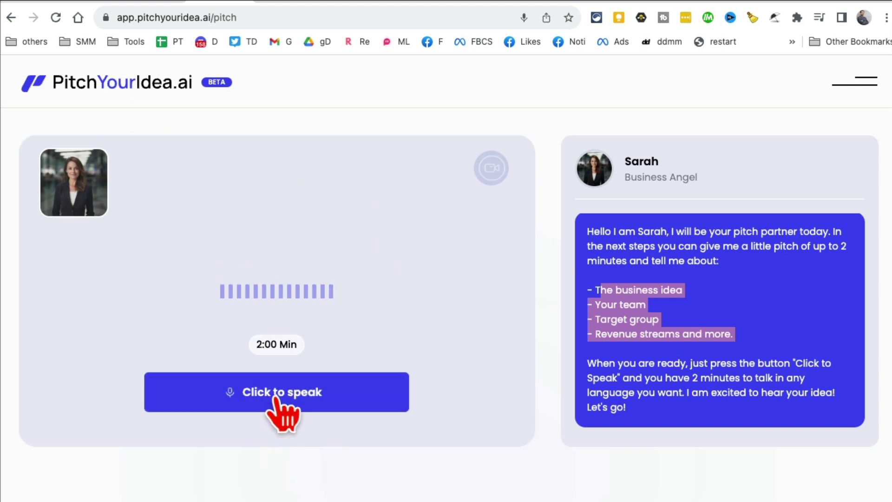
# Send a spoken pitch for an AI text-to-image and text-to-video site, review the follow-up, then return home
pyautogui.click(276, 399)
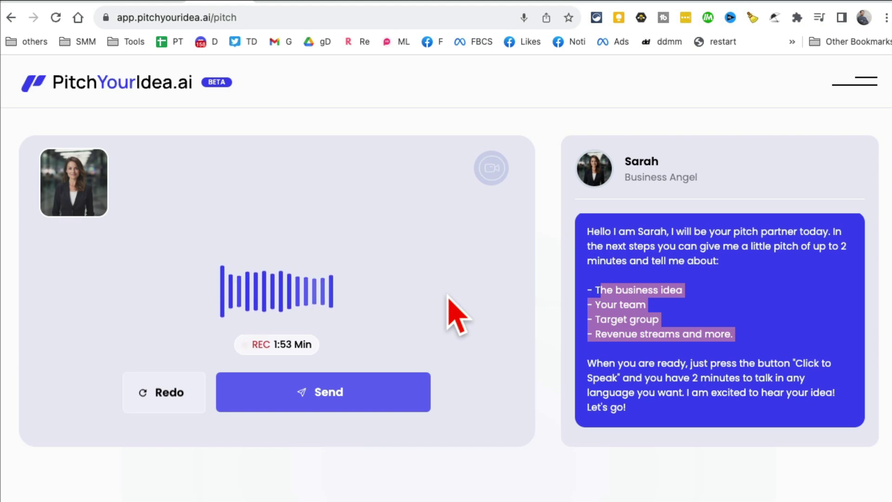
pyautogui.click(331, 396)
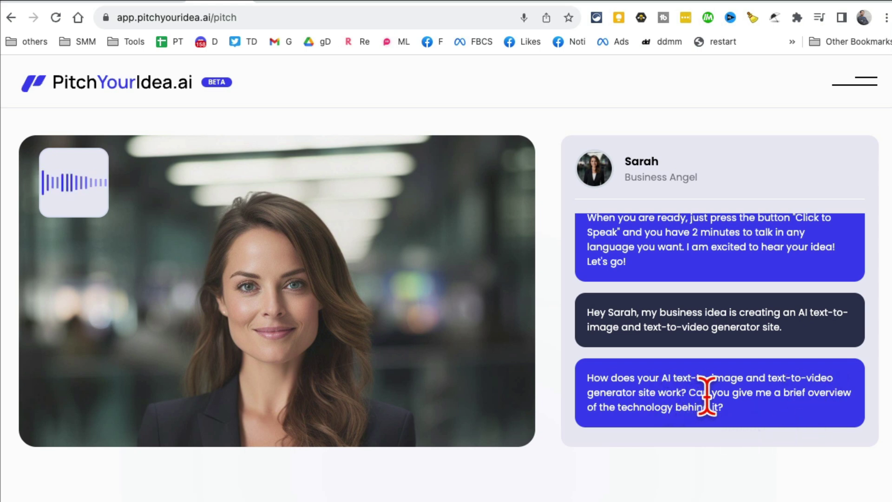
pyautogui.moveTo(720, 413); pyautogui.dragTo(583, 381)
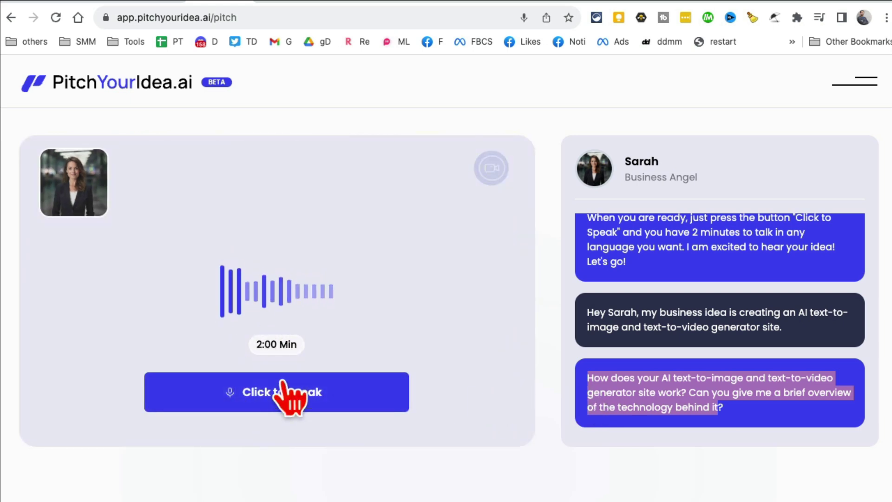
pyautogui.moveTo(753, 433); pyautogui.dragTo(598, 366)
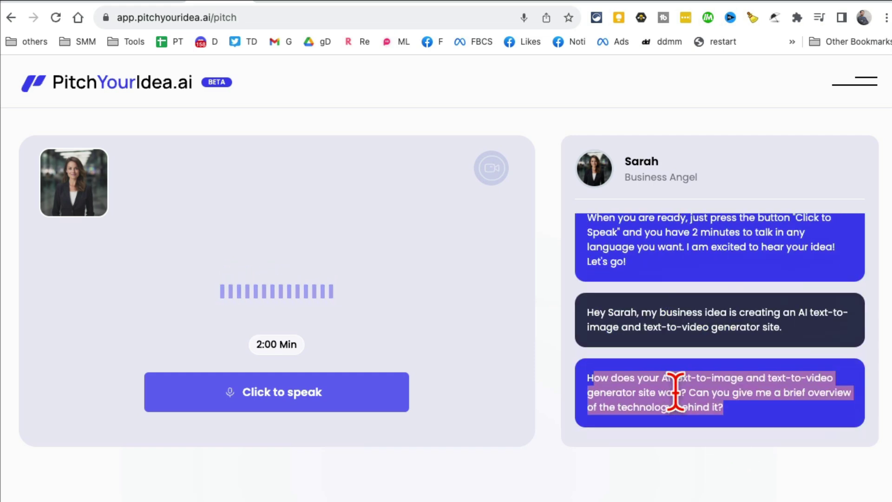
pyautogui.click(128, 84)
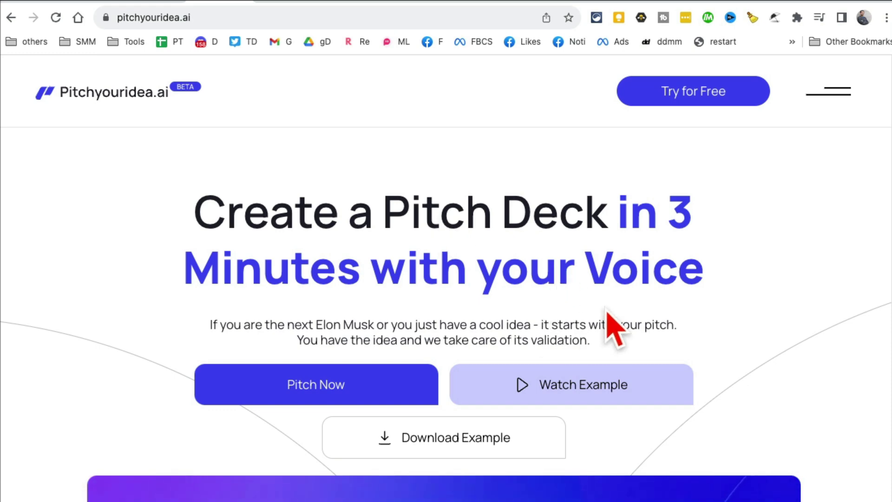
pyautogui.moveTo(376, 218); pyautogui.dragTo(610, 216)
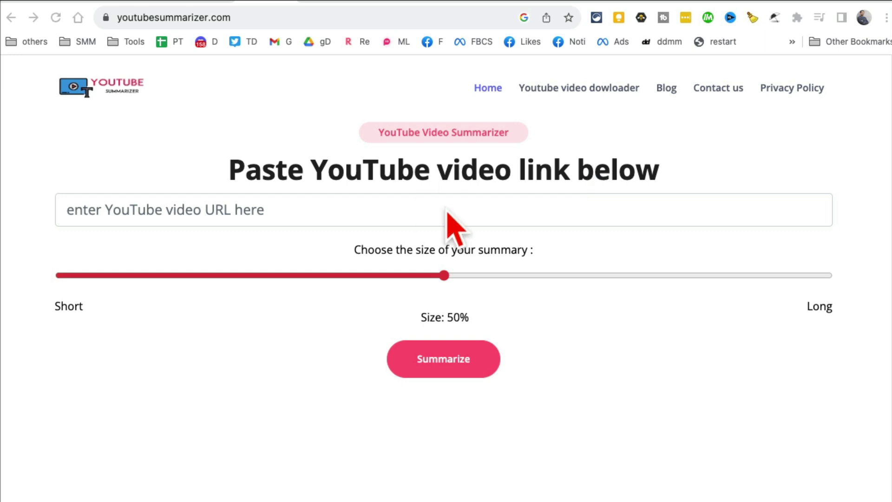
# Paste the YouTube video link, shrink the summary length to 24%, and generate the summary
pyautogui.click(306, 208)
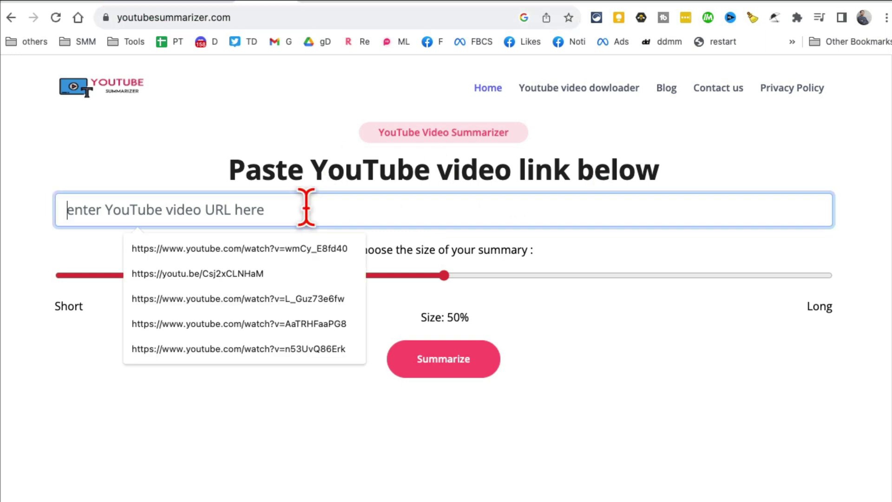
pyautogui.write('https://youtubesummarizer.com/')
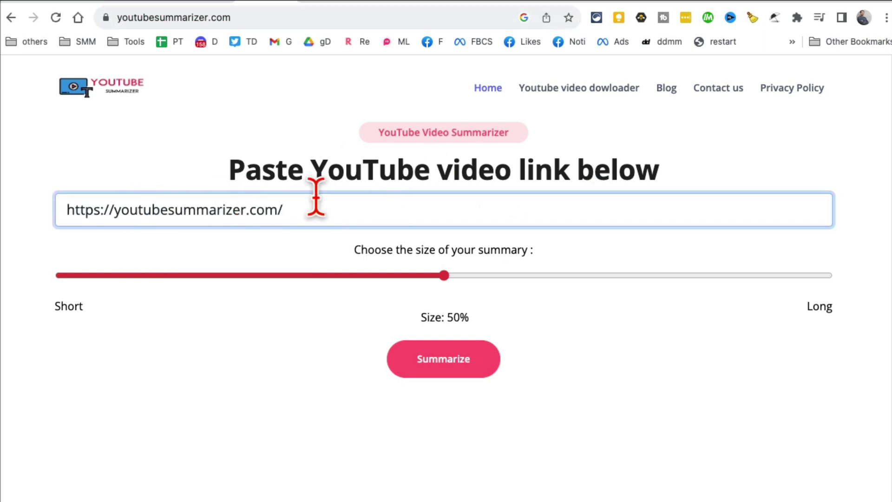
pyautogui.press('super+a')
pyautogui.press('BackSpace')
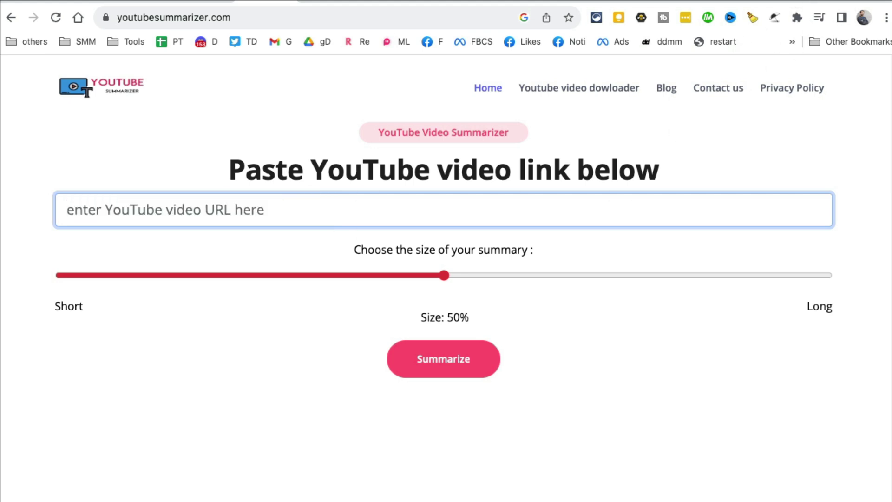
pyautogui.click(253, 210)
pyautogui.write('https://youtu.be/uVQPNrh3TgY')
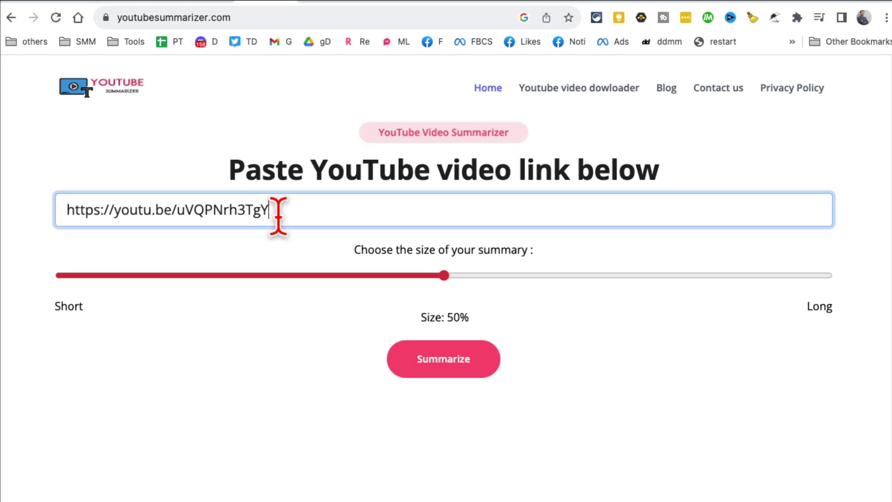
pyautogui.moveTo(319, 210); pyautogui.dragTo(43, 235)
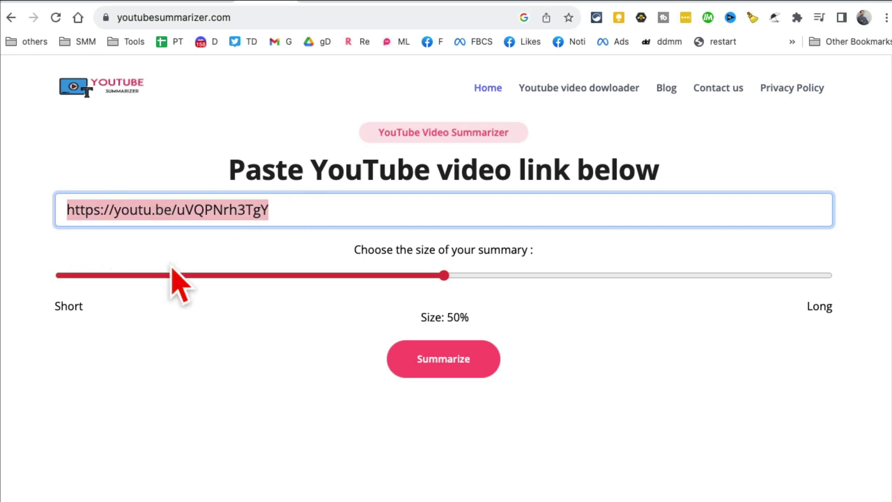
pyautogui.moveTo(444, 282); pyautogui.dragTo(202, 285)
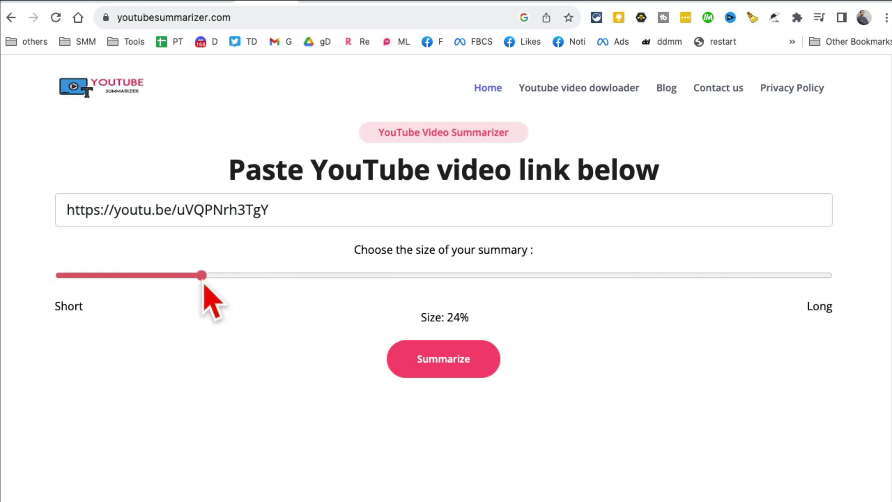
pyautogui.click(440, 358)
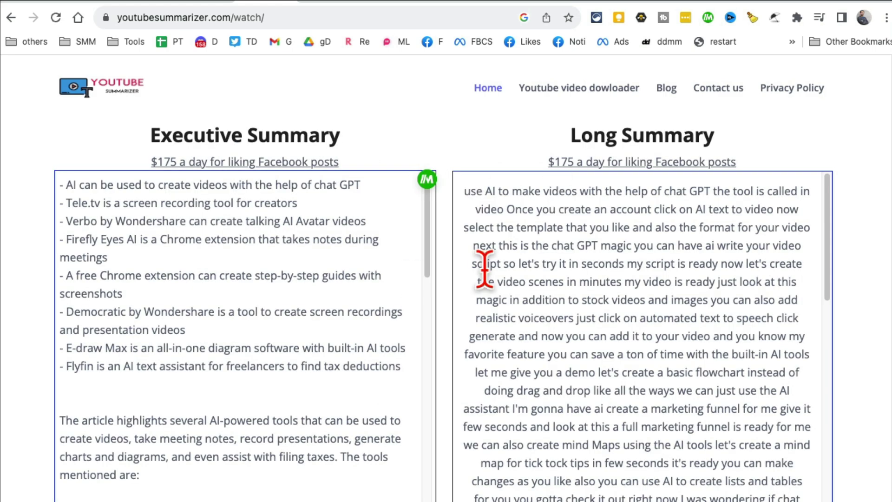
# Highlight executive summary bullets, then mark the long summary's passage about creating AI videos
pyautogui.scroll(-1, 278, 261)
pyautogui.moveTo(278, 262); pyautogui.dragTo(298, 369)
pyautogui.scroll(-3, 604, 256)
pyautogui.click(643, 384)
pyautogui.scroll(1, 686, 356)
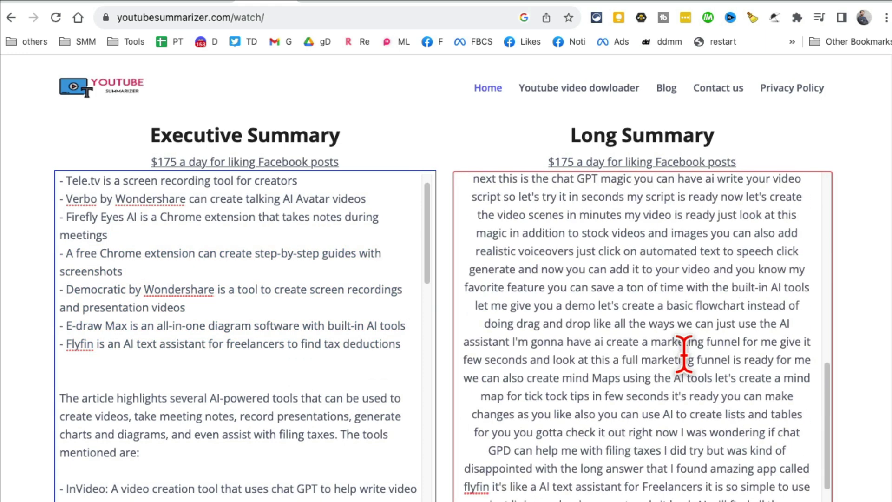
pyautogui.moveTo(614, 231); pyautogui.dragTo(713, 377)
pyautogui.scroll(-3, 706, 387)
pyautogui.click(706, 391)
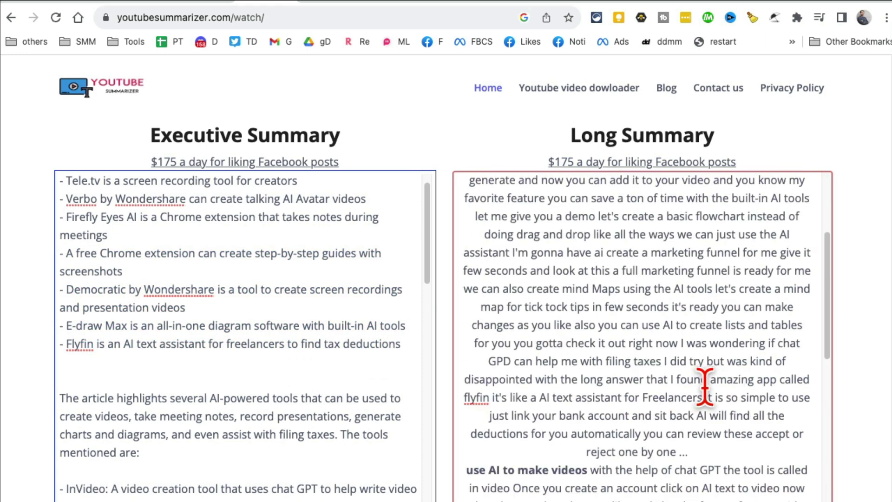
pyautogui.scroll(3, 697, 372)
pyautogui.moveTo(558, 209); pyautogui.dragTo(692, 481)
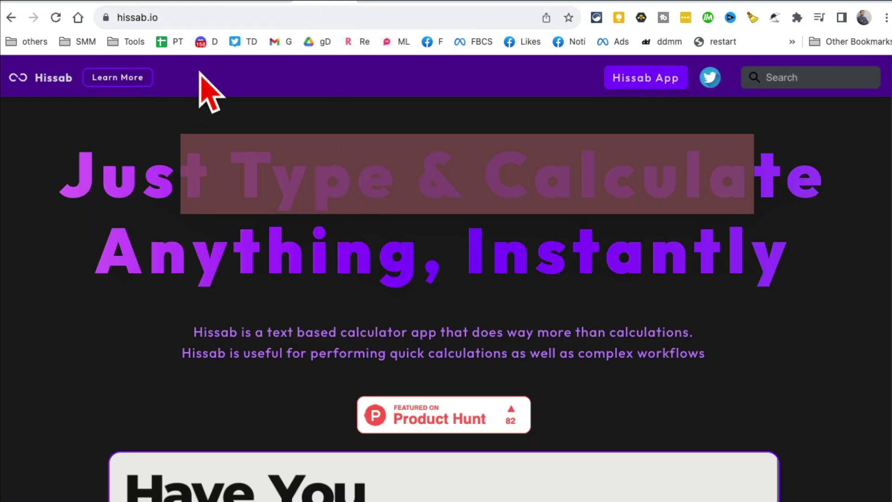
# Highlight the 'Just Type & Calculate' headline and scroll through Hissab's demo and feature sections
pyautogui.click(307, 225)
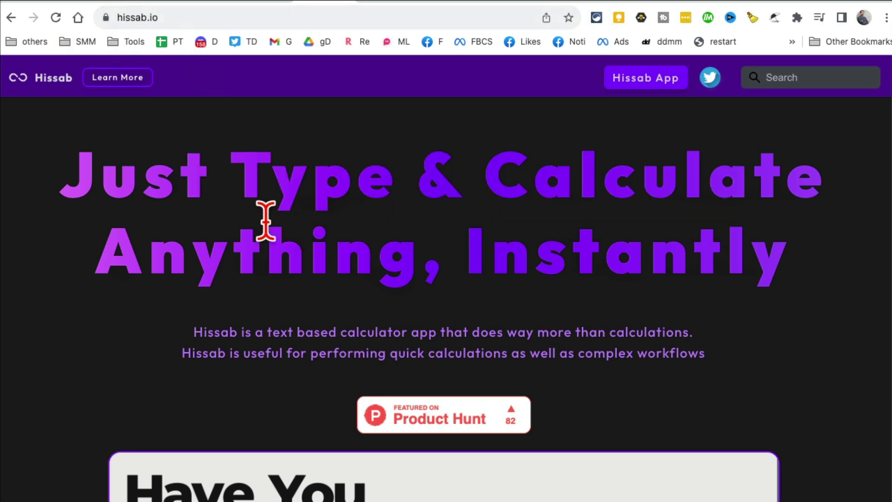
pyautogui.moveTo(197, 190); pyautogui.dragTo(720, 285)
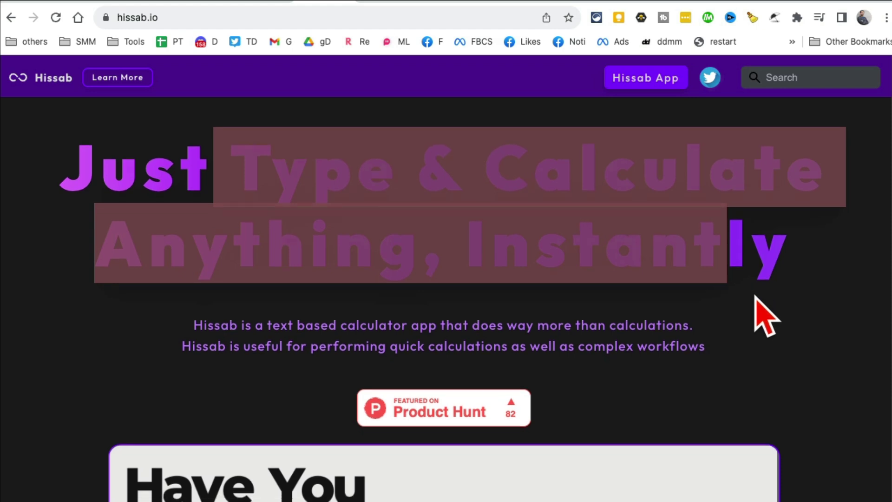
pyautogui.scroll(-10, 763, 314)
pyautogui.scroll(-2, 756, 307)
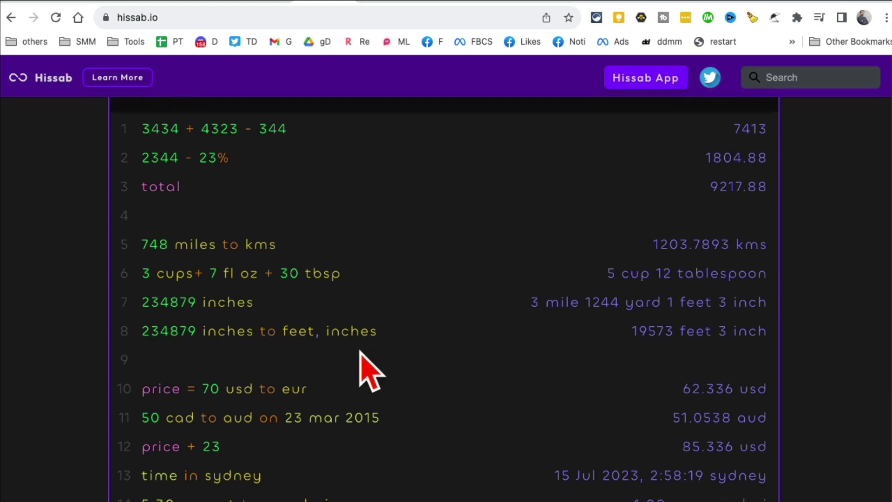
pyautogui.scroll(-1, 364, 367)
pyautogui.scroll(-1, 552, 381)
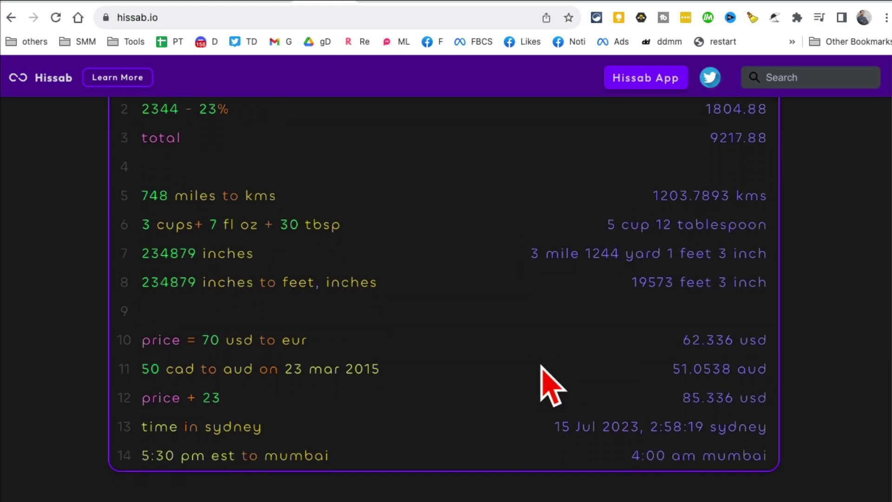
pyautogui.scroll(8, 313, 259)
pyautogui.scroll(-2, 211, 421)
pyautogui.scroll(-5, 279, 407)
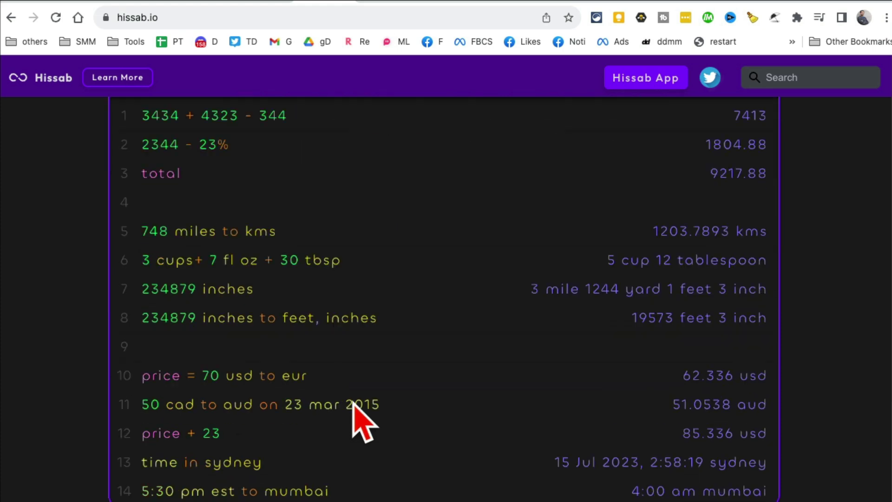
pyautogui.scroll(-5, 455, 419)
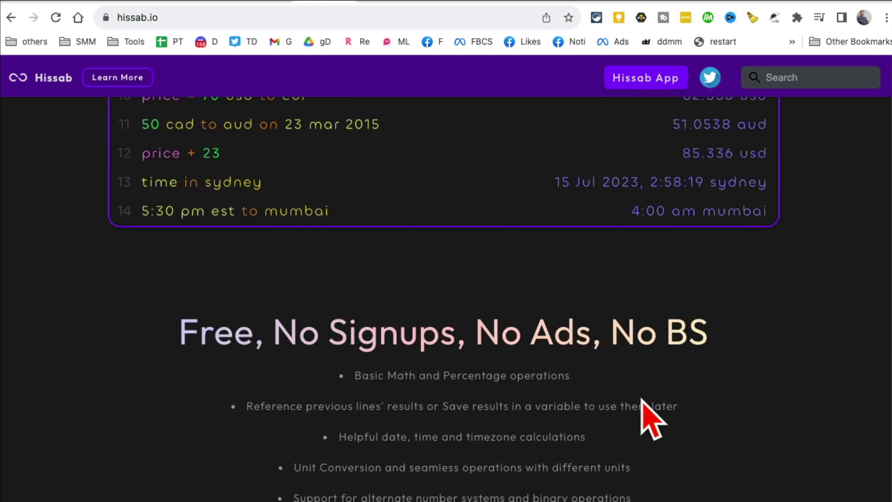
pyautogui.scroll(15, 692, 401)
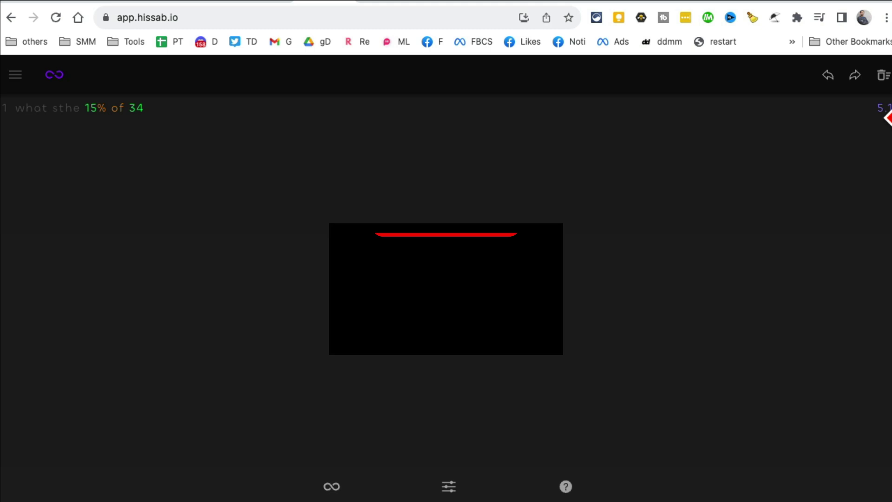
# Complete the '7miles to km' line, point out the 11.2654 km result, and move to OppenheimerGPT
pyautogui.moveTo(887, 118); pyautogui.dragTo(878, 132)
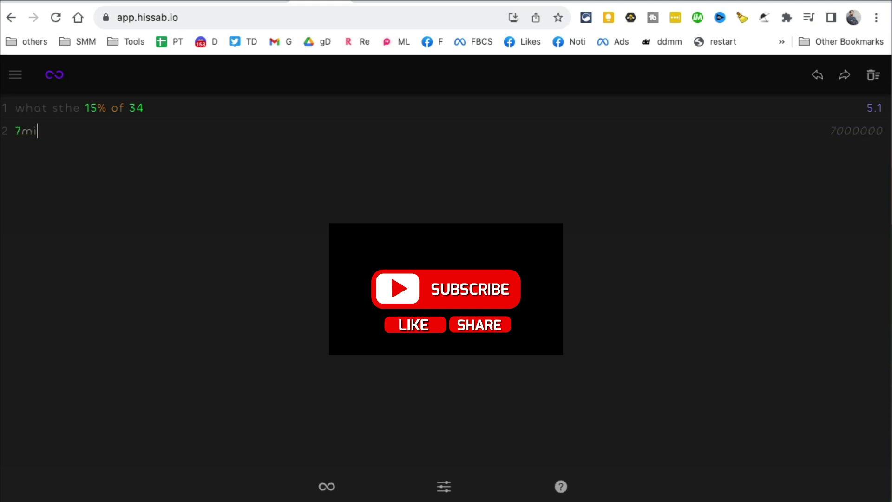
pyautogui.write('to km')
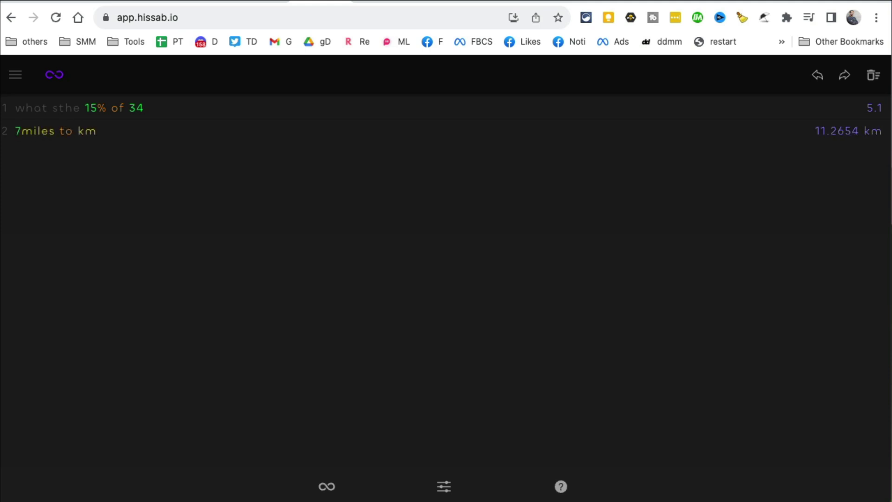
pyautogui.moveTo(831, 131); pyautogui.dragTo(844, 132)
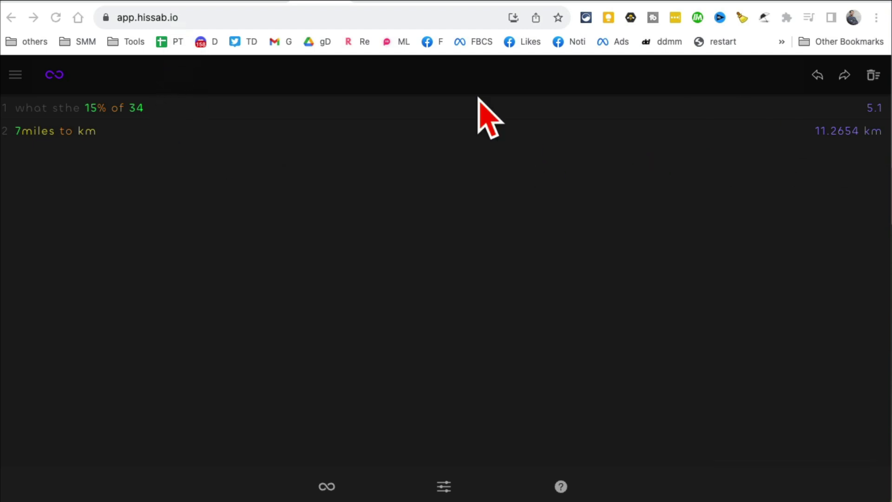
pyautogui.click(380, 2)
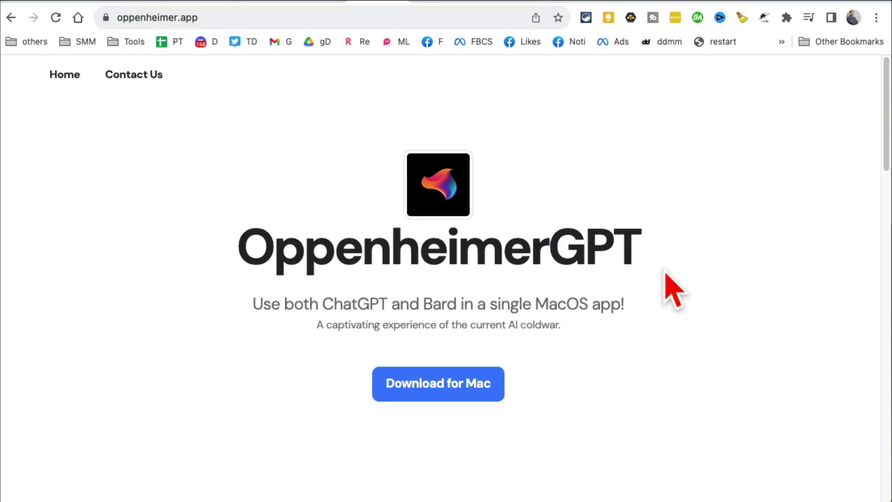
pyautogui.scroll(-2, 668, 289)
pyautogui.moveTo(272, 261); pyautogui.dragTo(489, 279)
pyautogui.click(371, 261)
pyautogui.moveTo(420, 260); pyautogui.dragTo(559, 259)
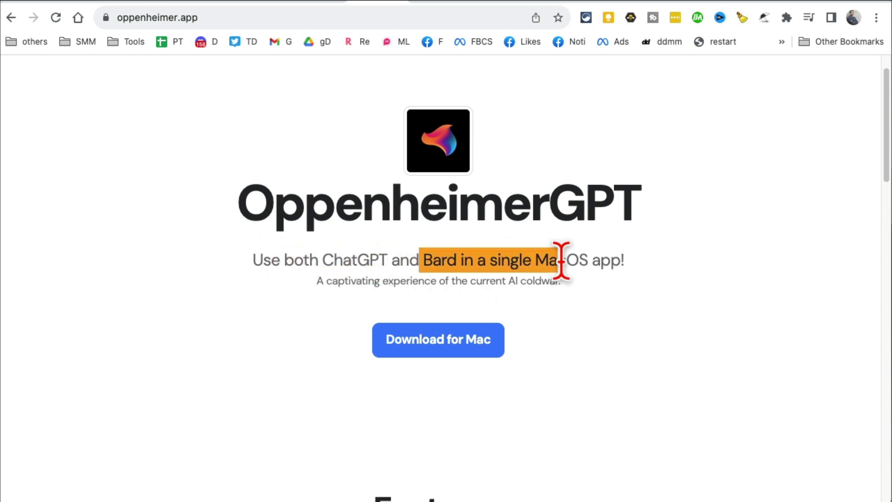
pyautogui.scroll(-10, 463, 273)
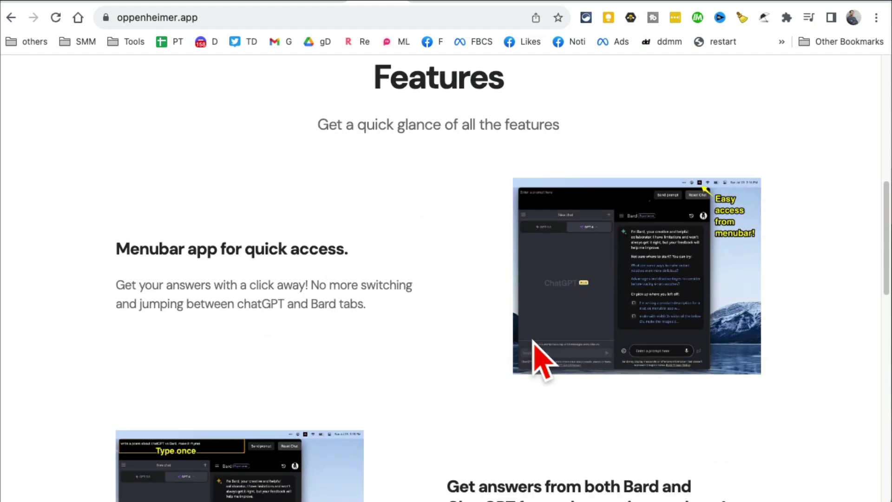
pyautogui.scroll(5, 541, 358)
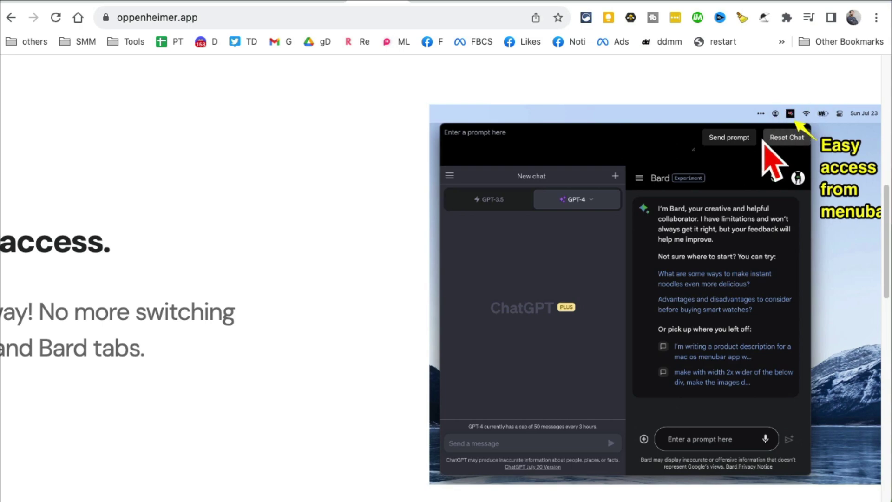
pyautogui.scroll(-6, 689, 255)
pyautogui.hscroll(-12, 689, 255)
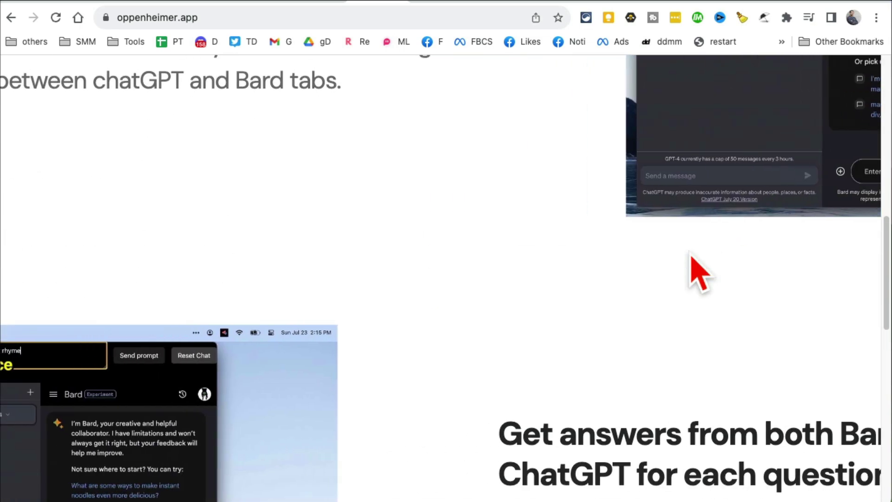
pyautogui.scroll(-7, 691, 255)
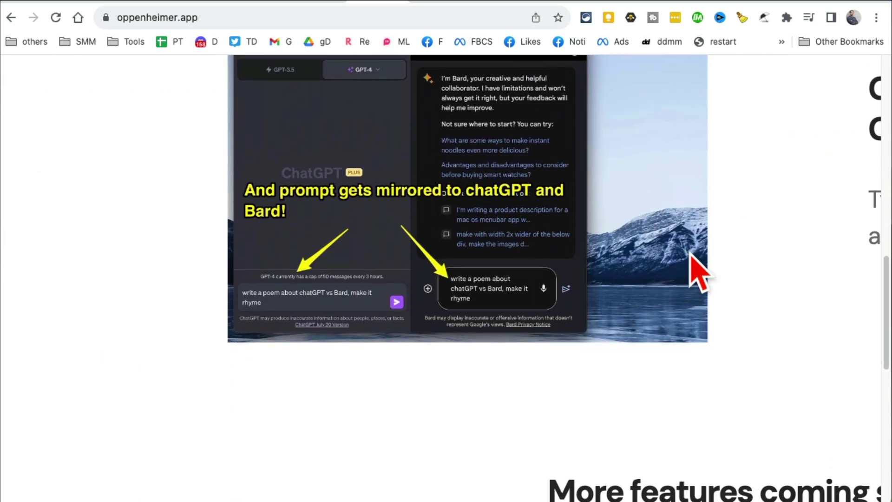
pyautogui.scroll(3, 691, 255)
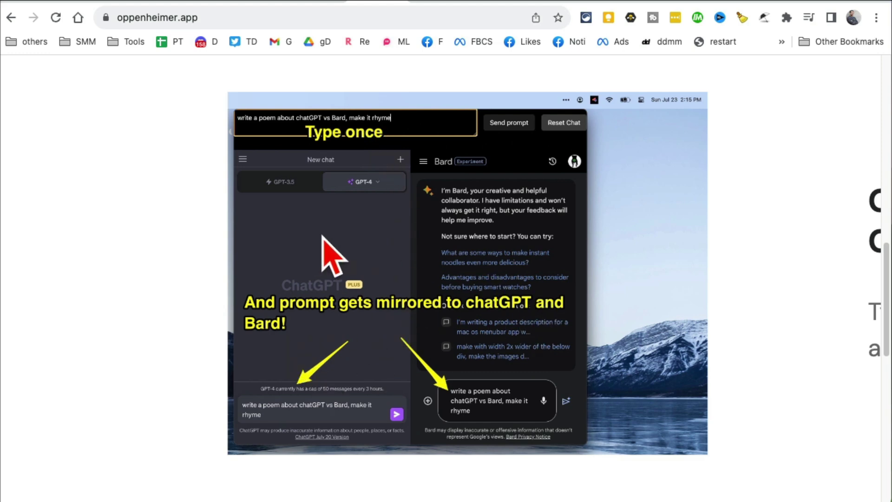
pyautogui.click(507, 274)
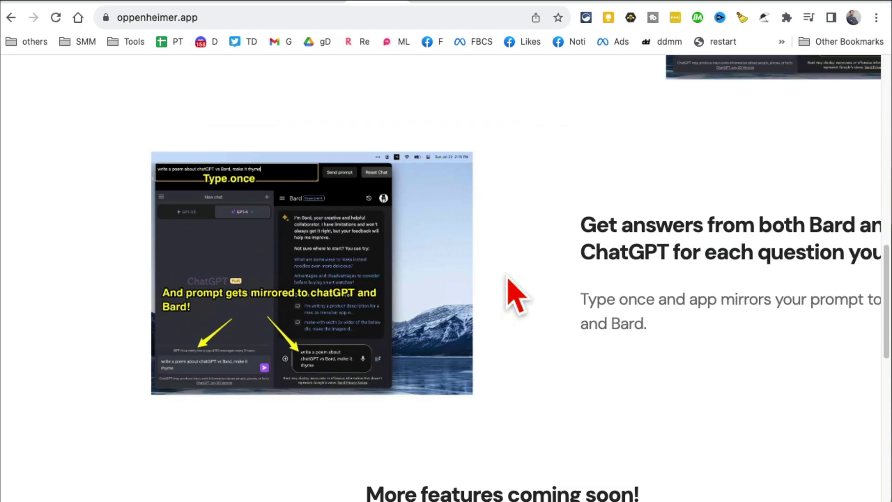
pyautogui.scroll(-10, 564, 309)
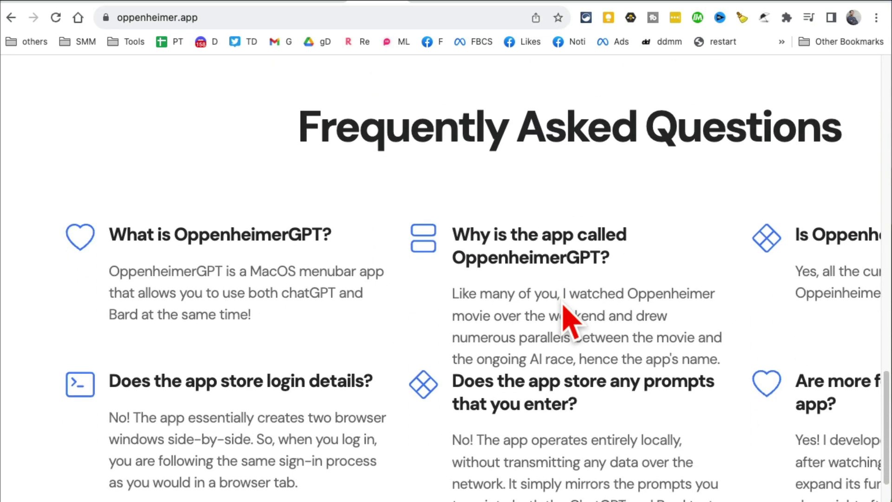
pyautogui.scroll(-1, 562, 302)
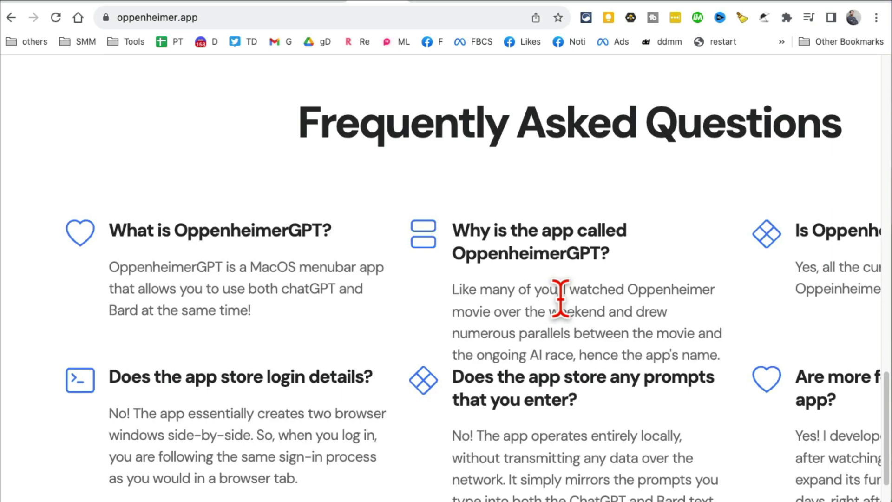
pyautogui.press('super+minus')
pyautogui.press('super+minus')
pyautogui.scroll(20, 569, 323)
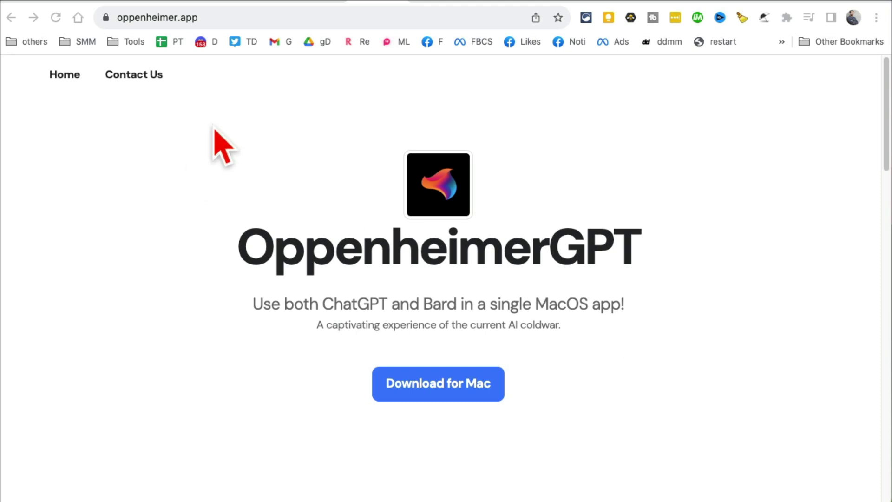
# On Zarla, highlight the headline and begin typing 'am' as the business name
pyautogui.click(432, 2)
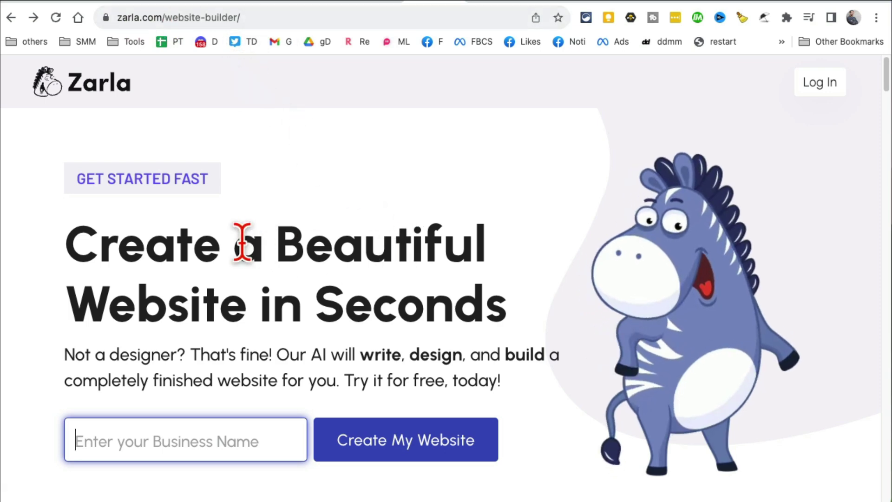
pyautogui.moveTo(193, 242); pyautogui.dragTo(534, 314)
pyautogui.scroll(-3, 537, 318)
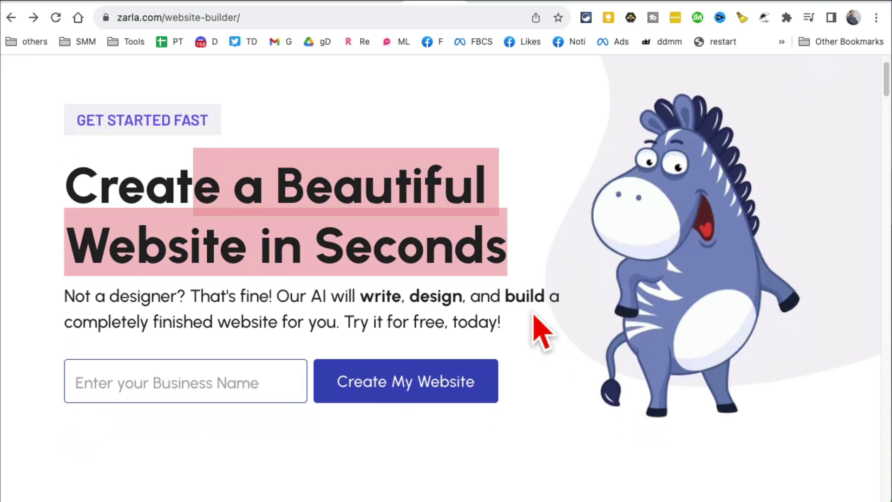
pyautogui.click(217, 309)
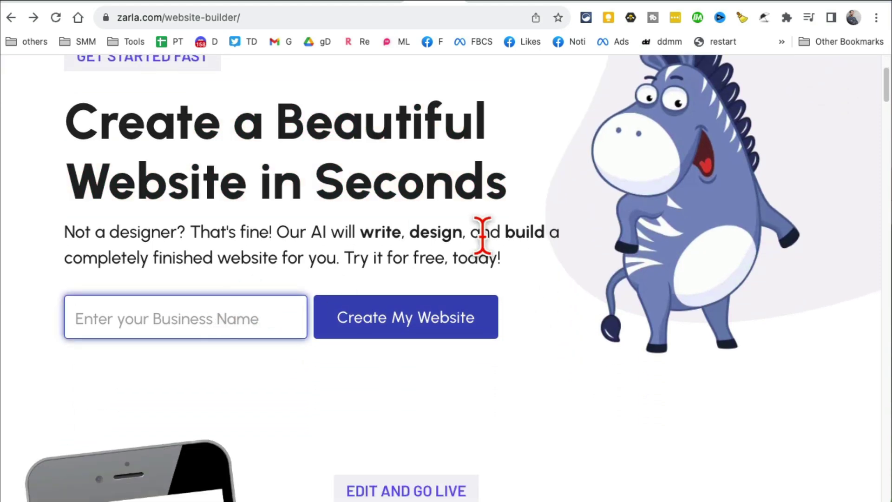
pyautogui.write('am fitness')
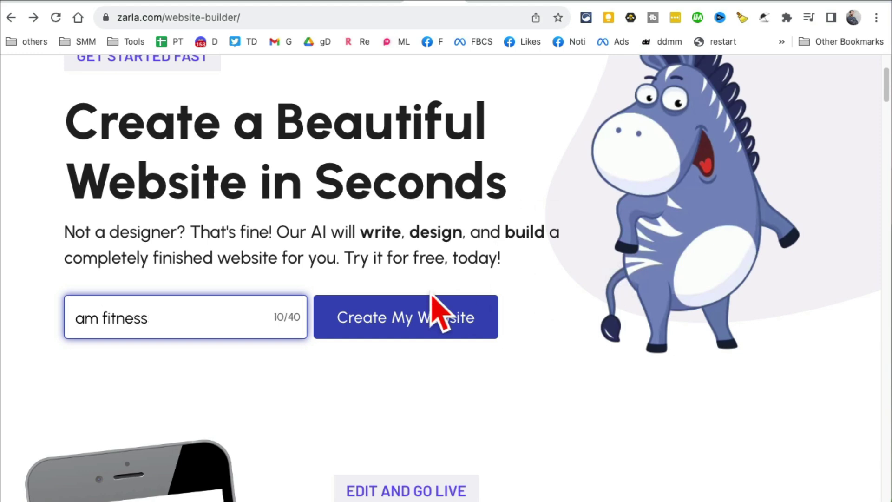
# Submit the 'am fitness' name and choose Local gym as the business type
pyautogui.click(434, 312)
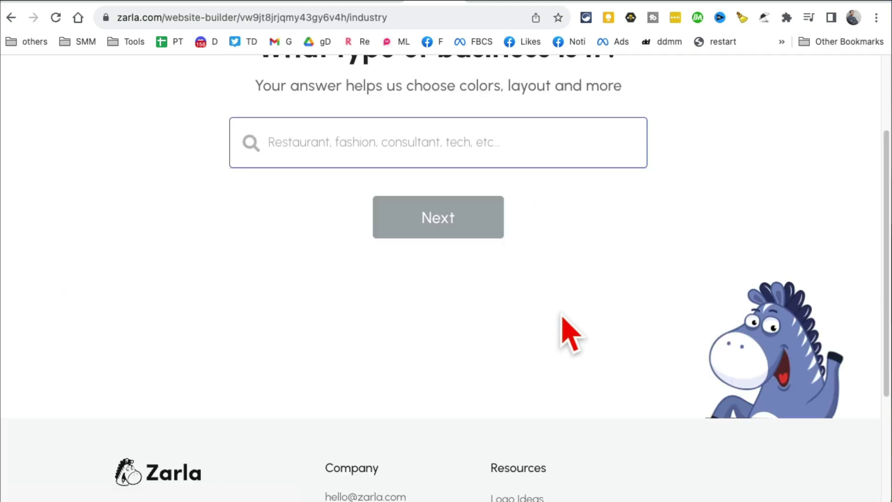
pyautogui.click(465, 242)
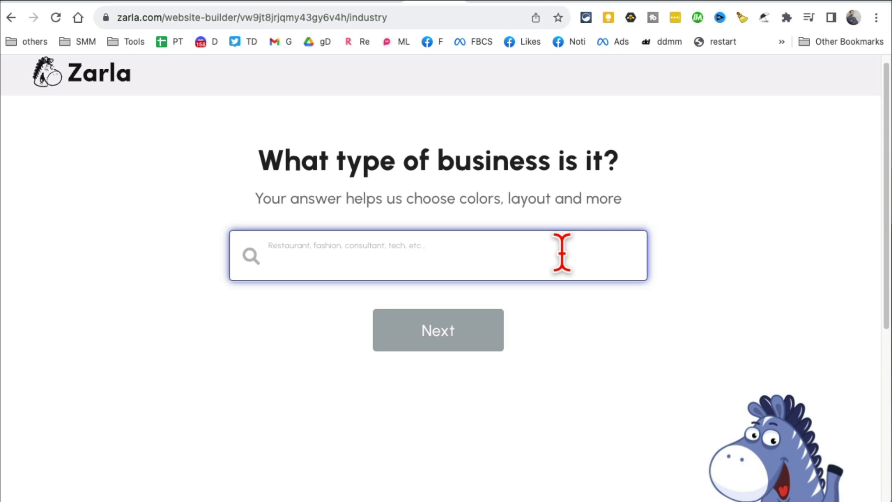
pyautogui.write('Local gym')
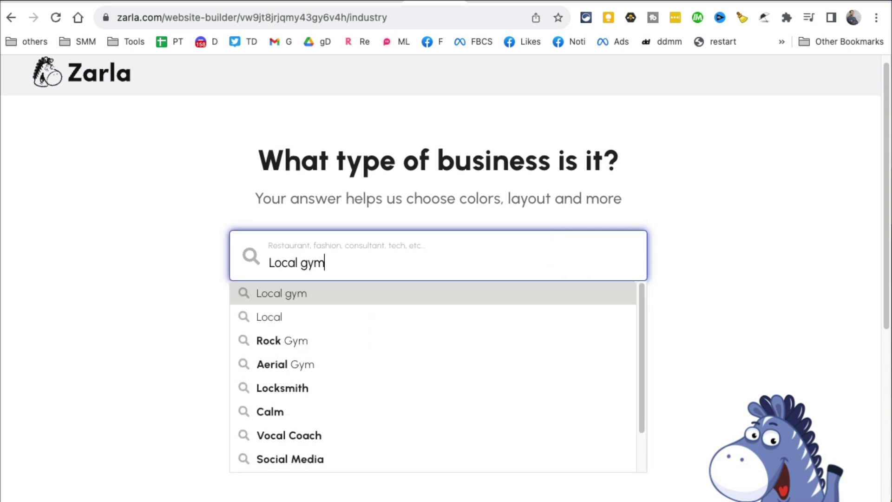
pyautogui.click(381, 295)
pyautogui.click(443, 334)
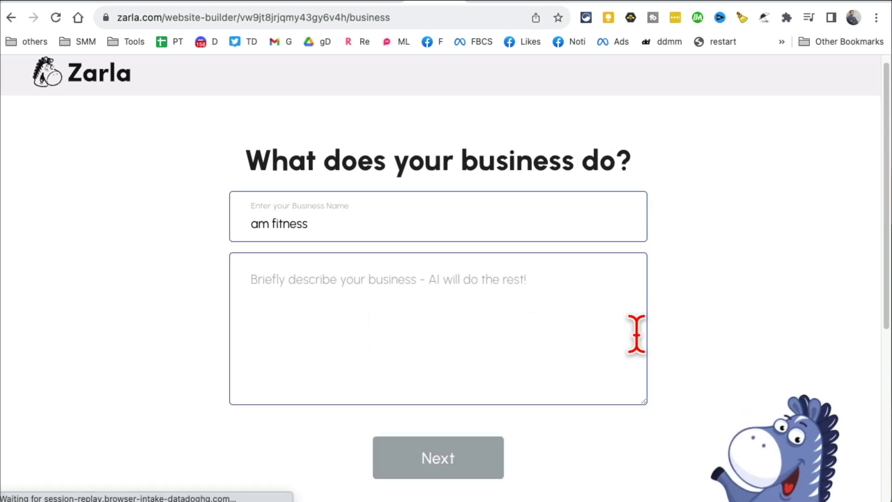
# Describe the business as a Dallas local gym with weights and crossfit, then continue
pyautogui.click(384, 302)
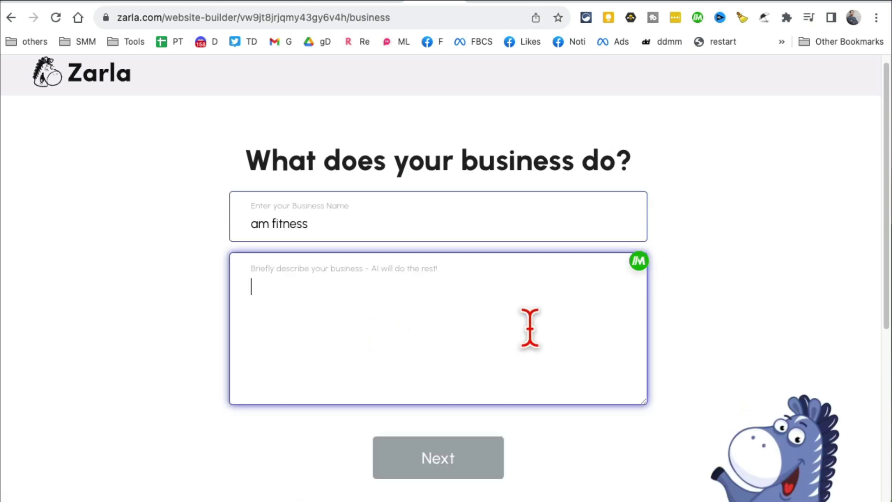
pyautogui.write('I')
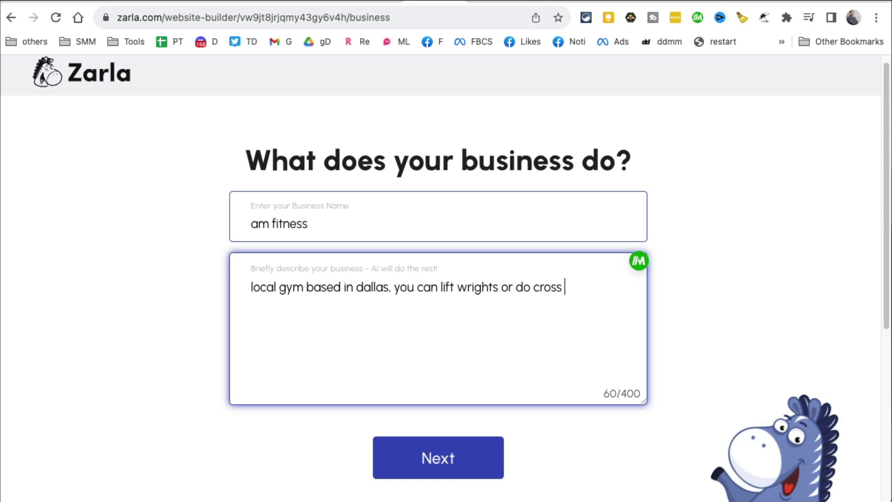
pyautogui.click(559, 288)
pyautogui.click(500, 453)
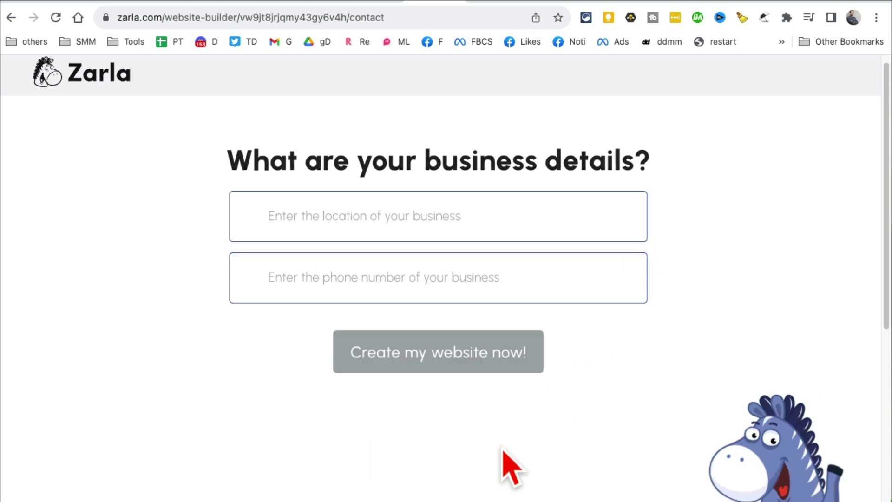
# Enter dallas, tx as the location, fill in the saved phone number, and generate the preview
pyautogui.click(405, 212)
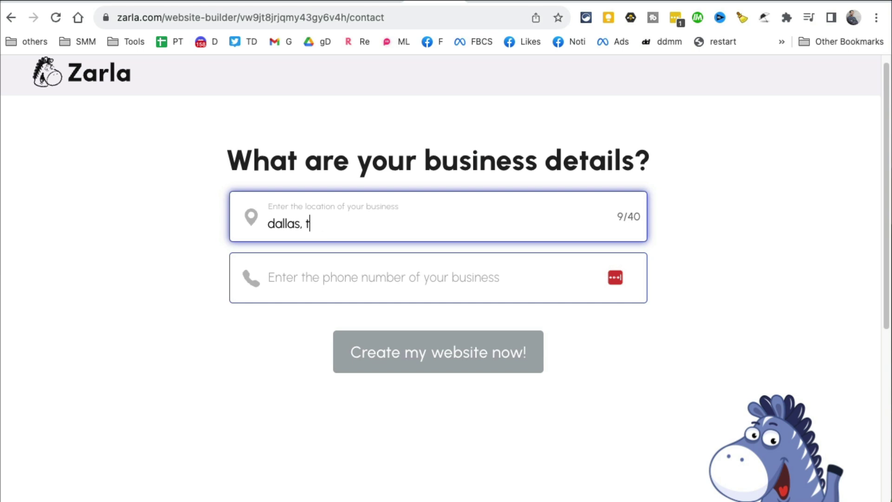
pyautogui.click(713, 295)
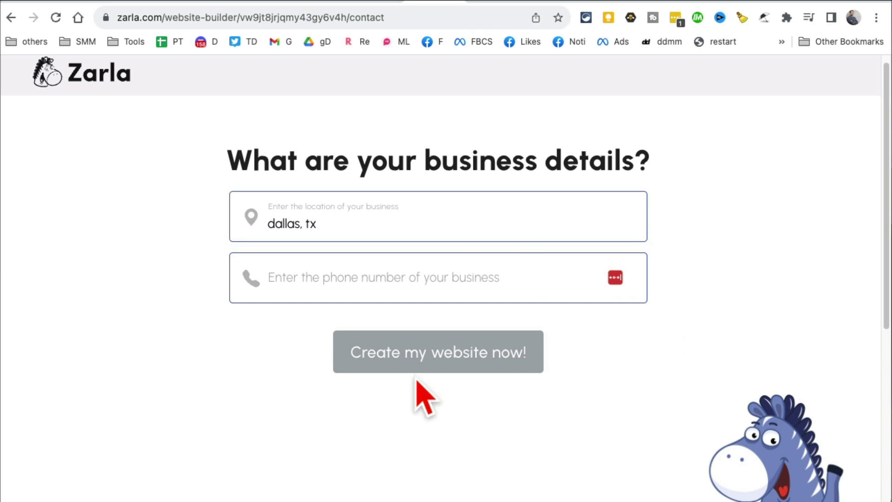
pyautogui.click(337, 277)
pyautogui.write('9')
pyautogui.press('BackSpace')
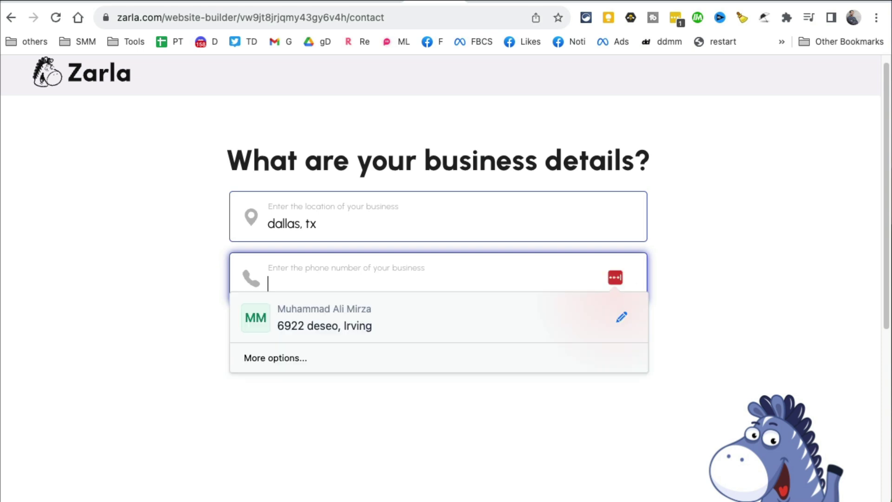
pyautogui.write('81')
pyautogui.press('BackSpace')
pyautogui.write('55')
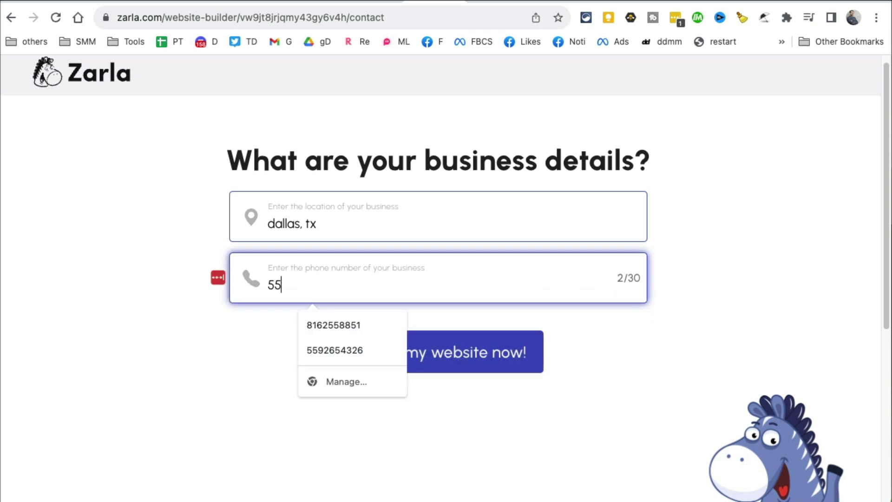
pyautogui.click(346, 358)
pyautogui.click(460, 367)
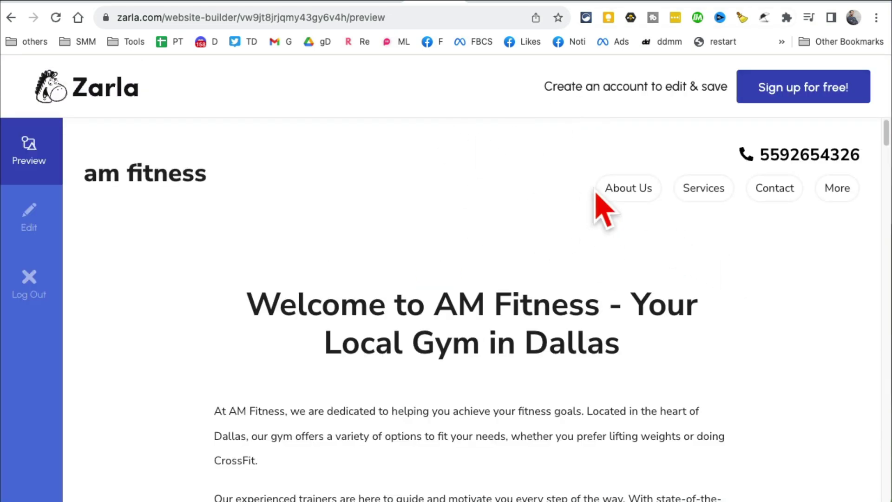
pyautogui.scroll(-4, 331, 237)
pyautogui.scroll(-5, 697, 228)
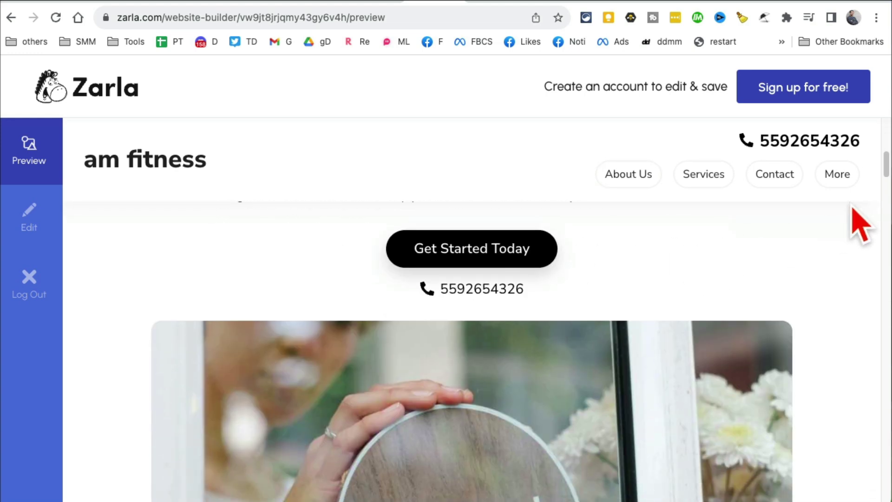
pyautogui.scroll(-1, 886, 186)
pyautogui.scroll(-1, 886, 185)
pyautogui.scroll(1, 827, 172)
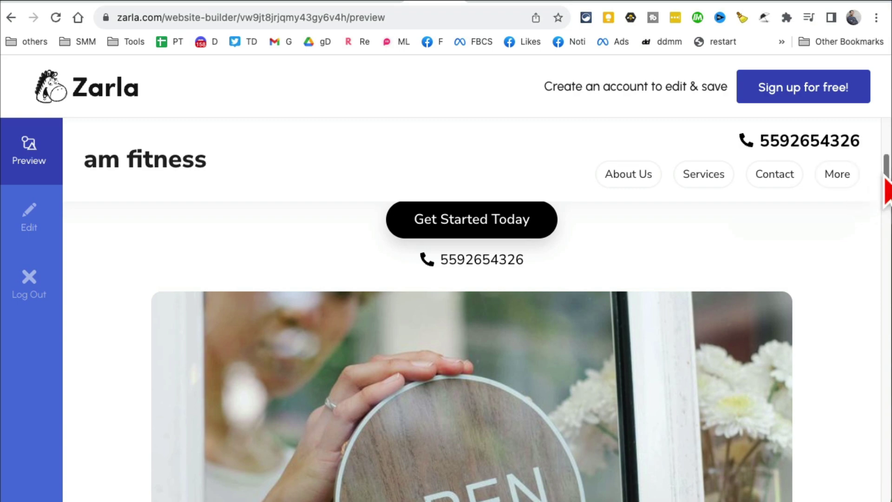
pyautogui.moveTo(885, 167); pyautogui.dragTo(880, 282)
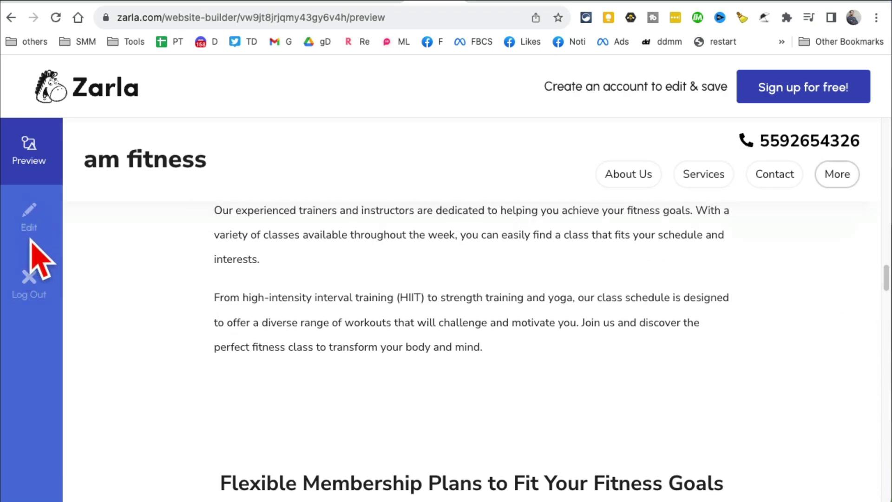
pyautogui.scroll(-20, 618, 292)
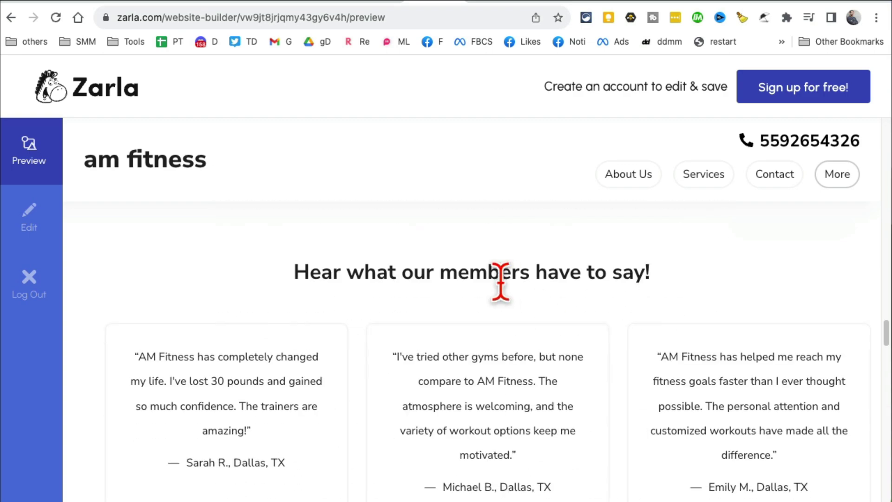
pyautogui.scroll(-10, 557, 321)
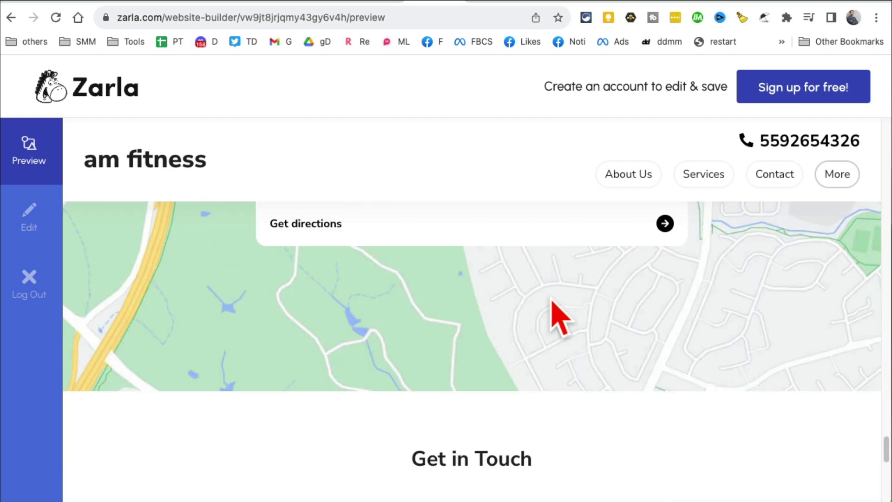
pyautogui.scroll(3, 558, 320)
pyautogui.scroll(10, 557, 316)
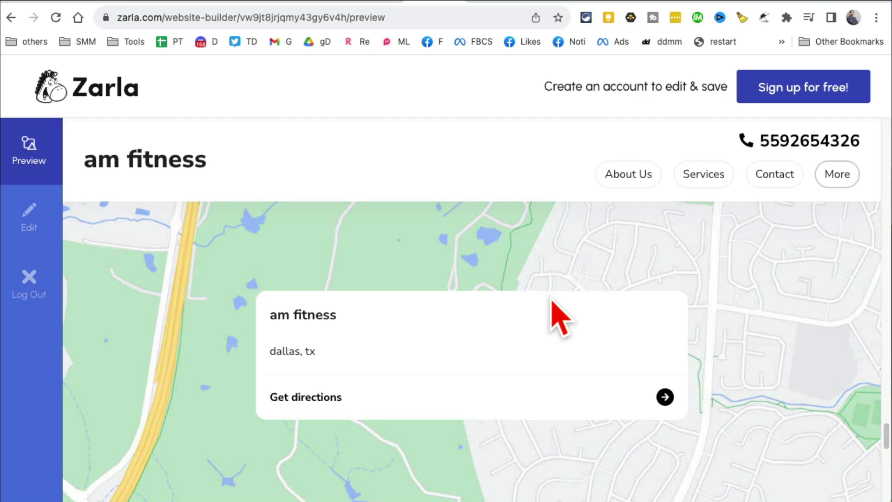
pyautogui.scroll(15, 557, 318)
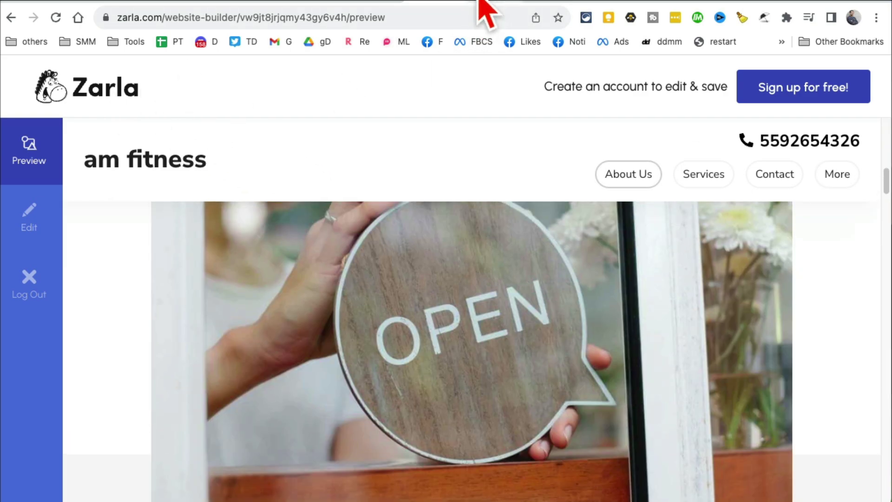
# On Wize, select parts of the podcast tagline, then select 'intelligence' in the question box
pyautogui.click(481, 4)
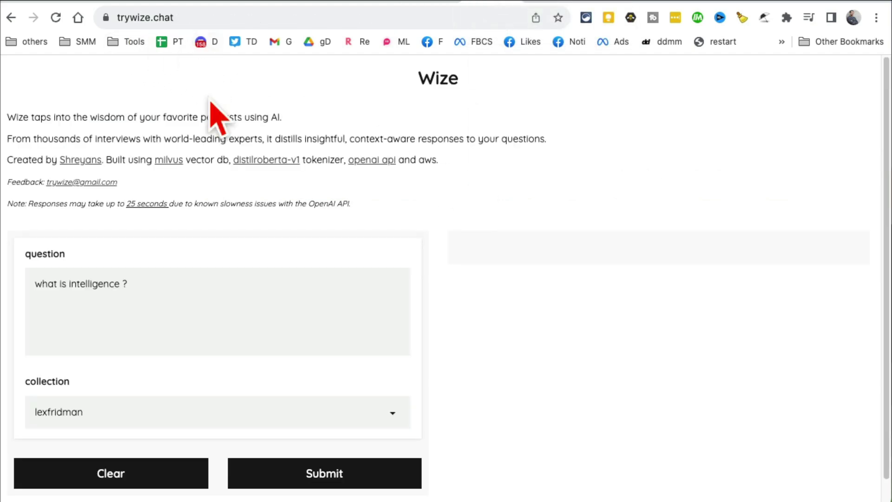
pyautogui.tripleClick(141, 113)
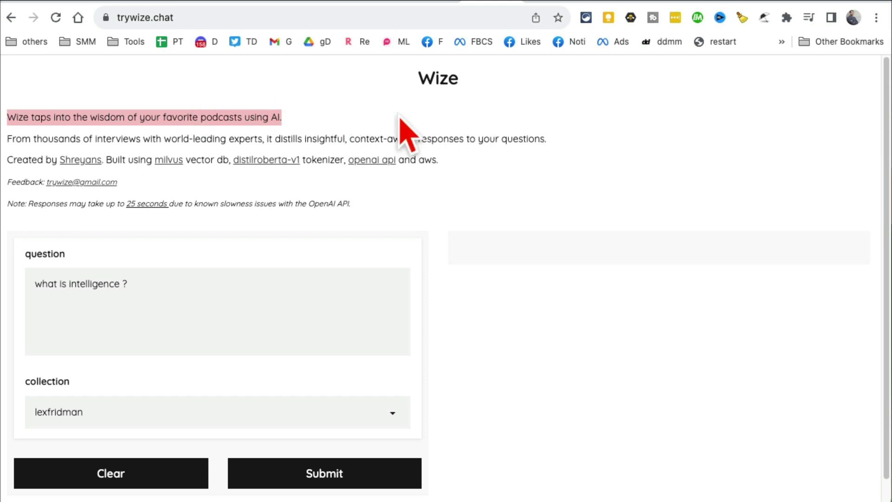
pyautogui.click(189, 120)
pyautogui.moveTo(89, 118); pyautogui.dragTo(116, 116)
pyautogui.click(321, 117)
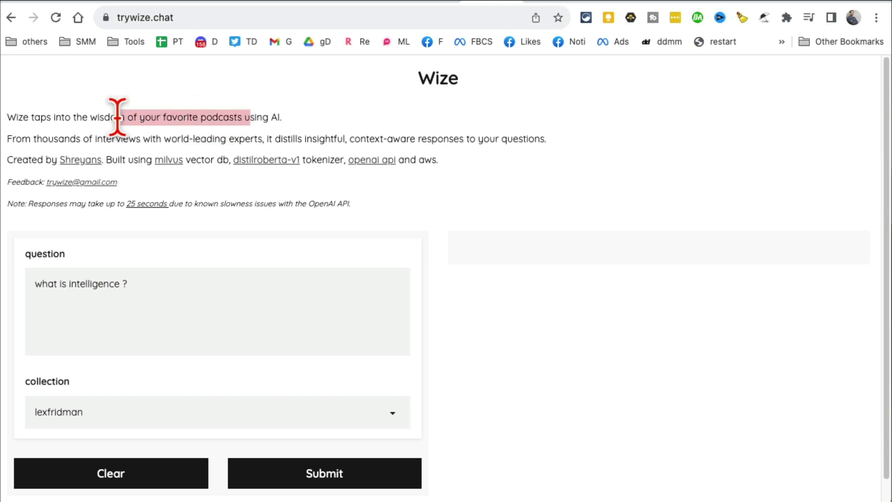
pyautogui.scroll(-1, 248, 281)
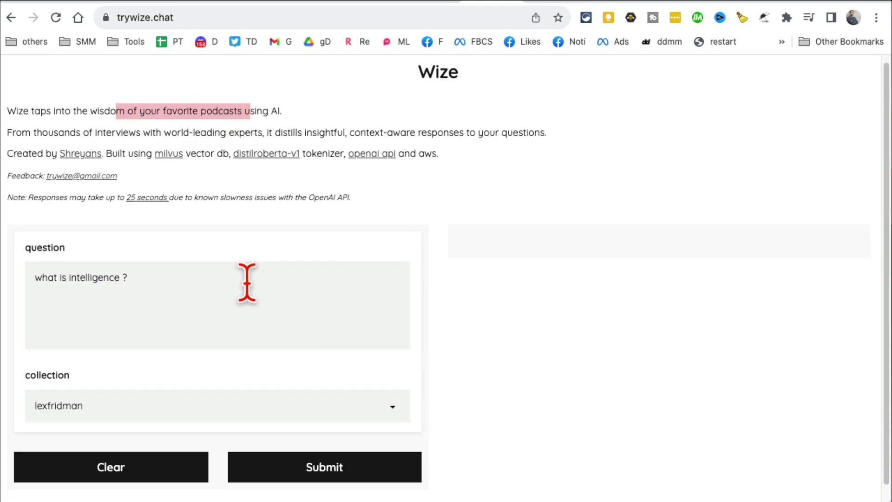
pyautogui.click(100, 260)
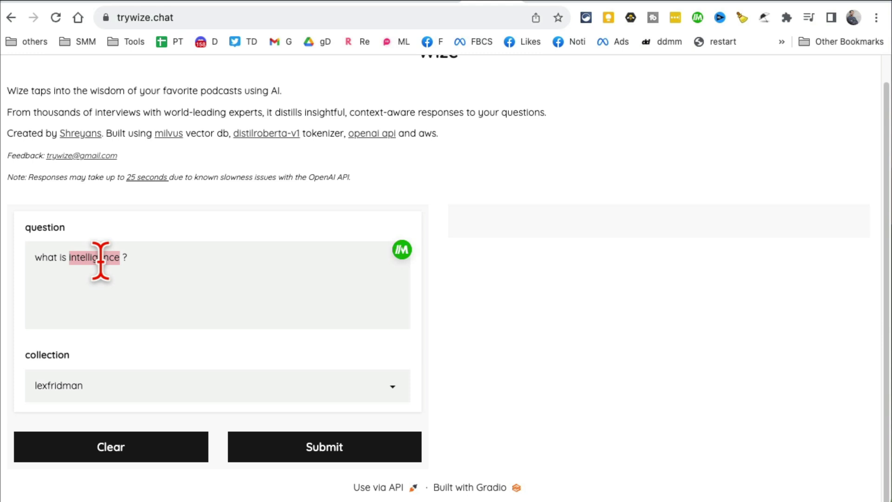
# Change the question to 'what is the power of focus ?', keep lexfridman, and submit
pyautogui.write('the')
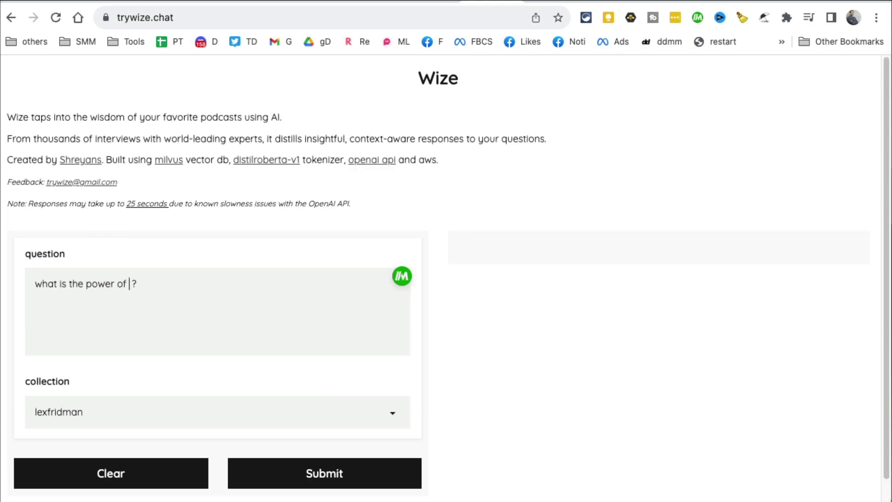
pyautogui.scroll(-1, 209, 267)
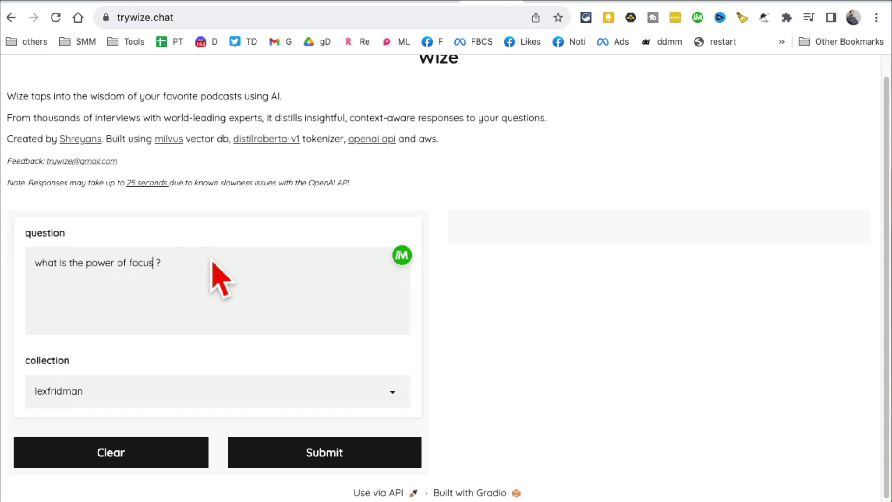
pyautogui.click(139, 386)
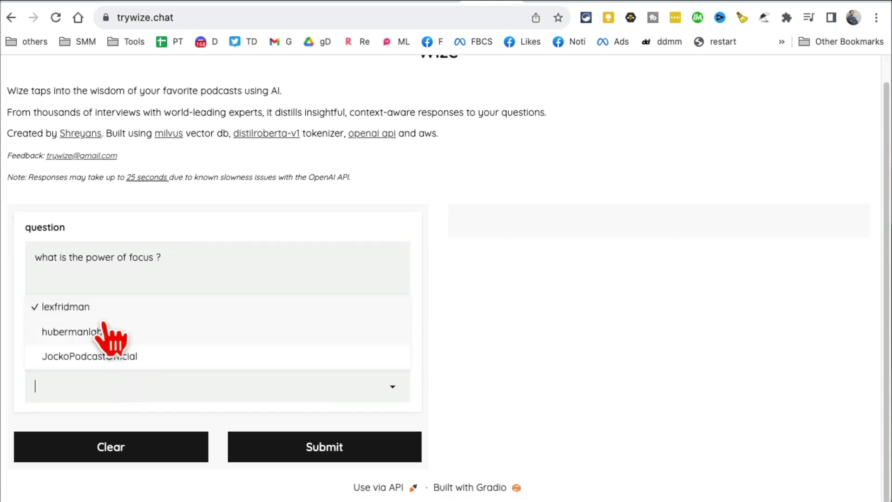
pyautogui.click(66, 308)
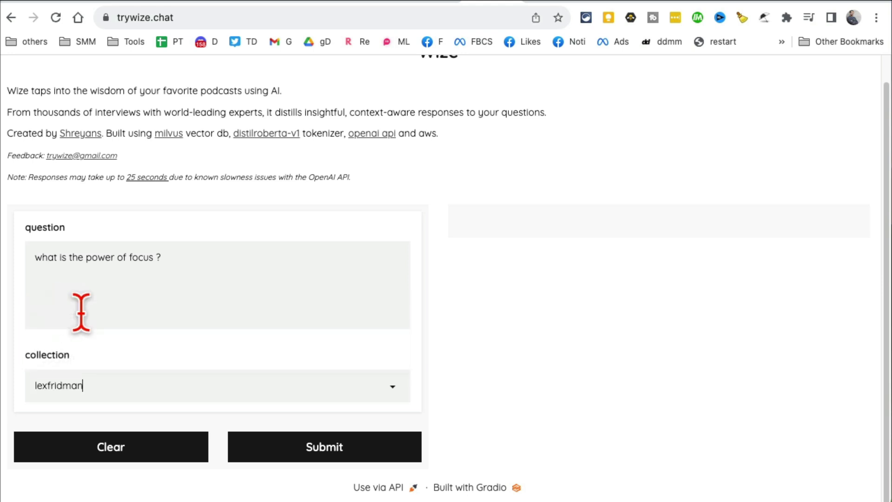
pyautogui.click(314, 459)
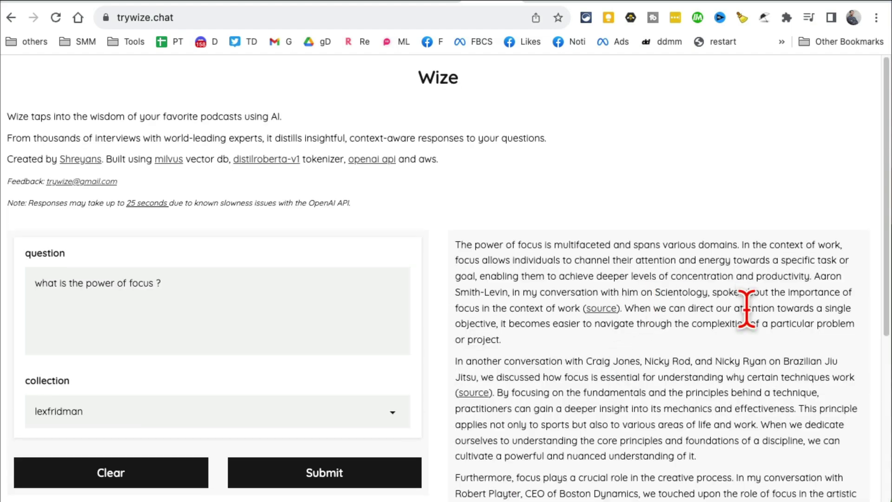
# Highlight parts of the multi-paragraph answer and the page's intro line
pyautogui.moveTo(456, 228); pyautogui.dragTo(726, 392)
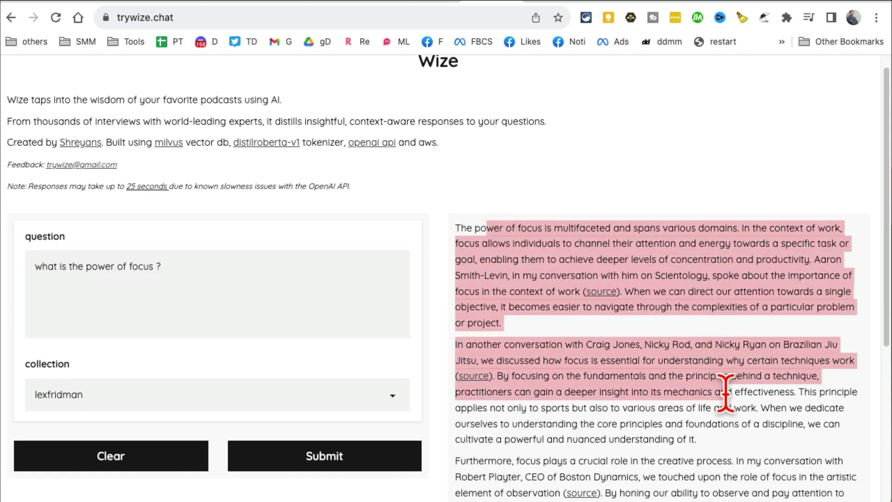
pyautogui.scroll(-5, 731, 404)
pyautogui.scroll(5, 753, 294)
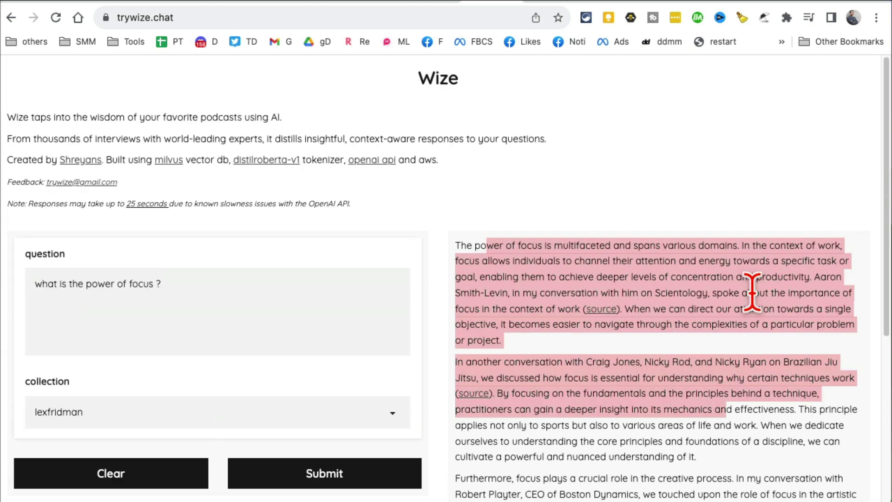
pyautogui.moveTo(40, 117); pyautogui.dragTo(279, 115)
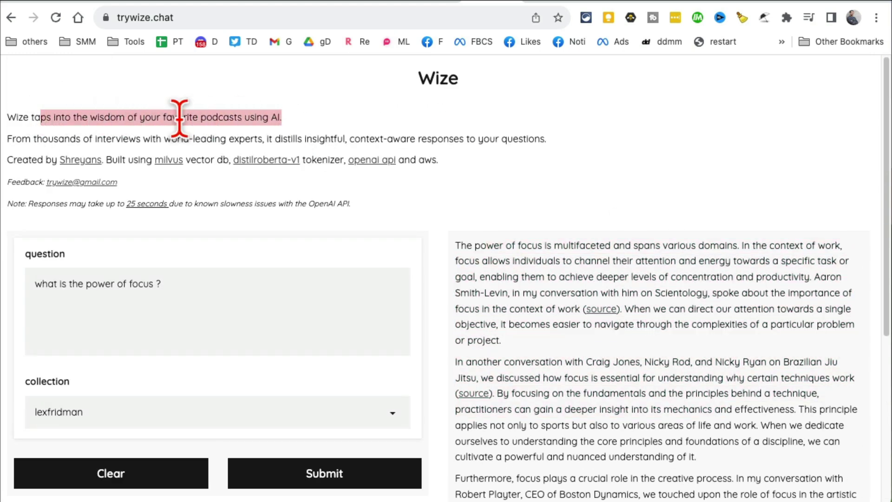
# On Logopony, enter 'am digital media' as the company name and start generating logos
pyautogui.click(541, 2)
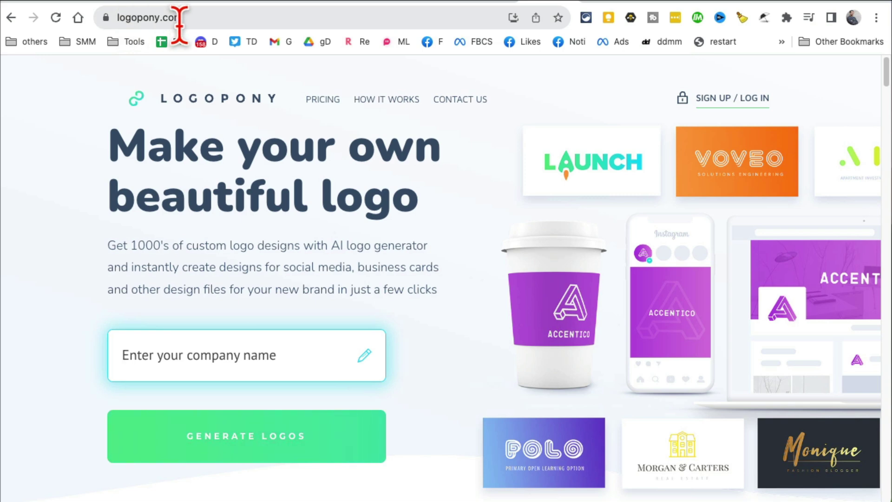
pyautogui.moveTo(199, 149); pyautogui.dragTo(430, 247)
pyautogui.scroll(-1, 249, 329)
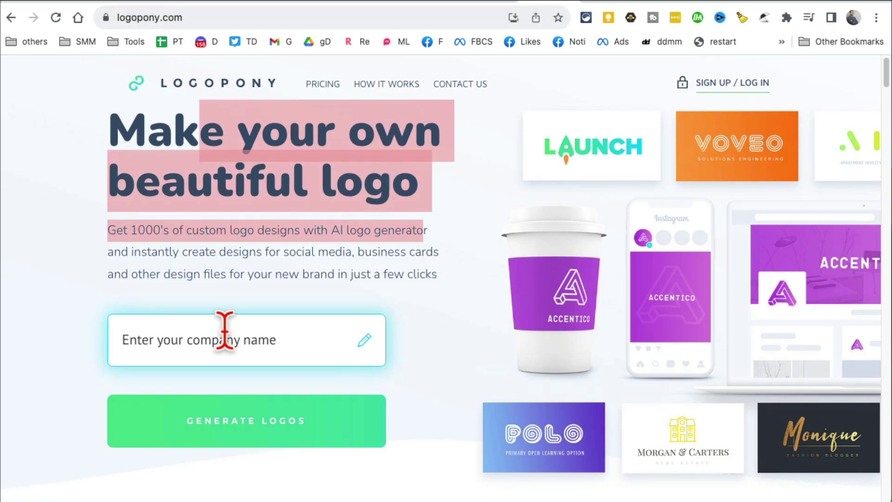
pyautogui.click(225, 327)
pyautogui.click(241, 407)
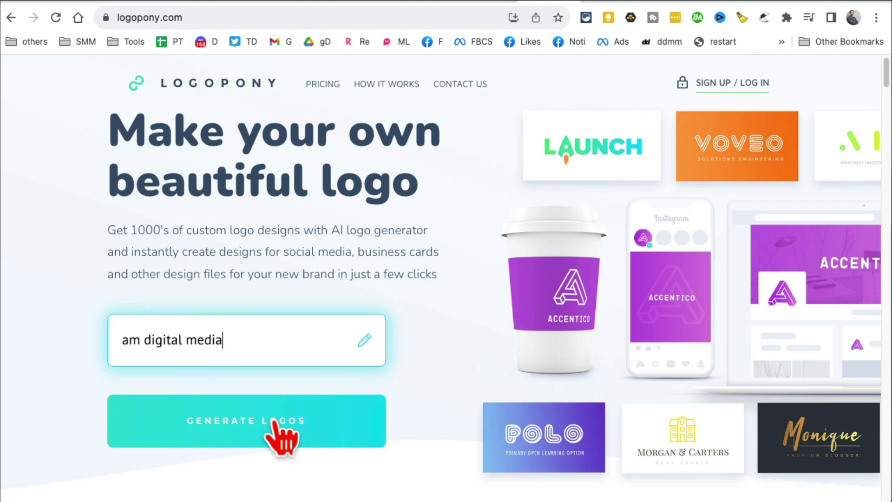
pyautogui.click(317, 423)
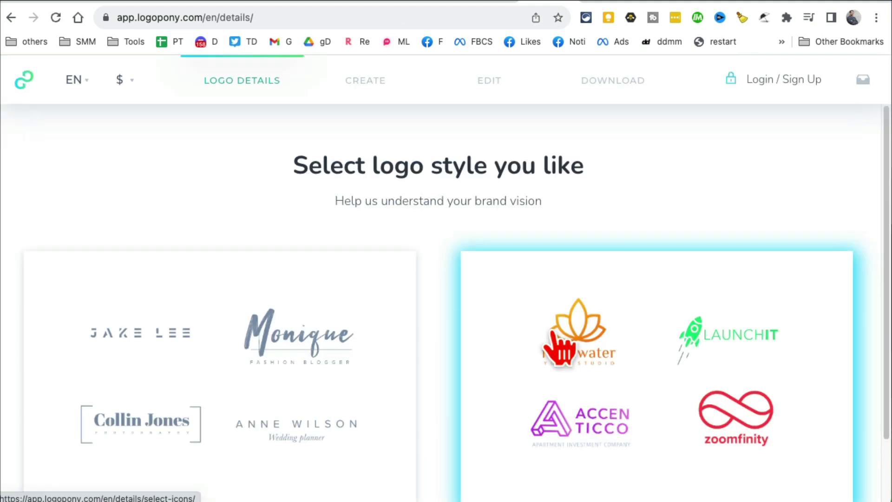
# Choose Business branding as the category and the quartered-circle icon for the logo
pyautogui.scroll(-2, 560, 348)
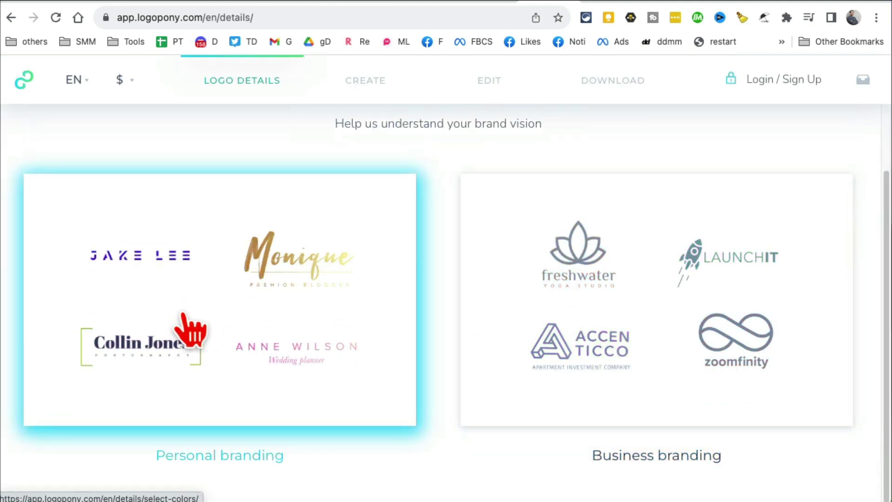
pyautogui.click(587, 309)
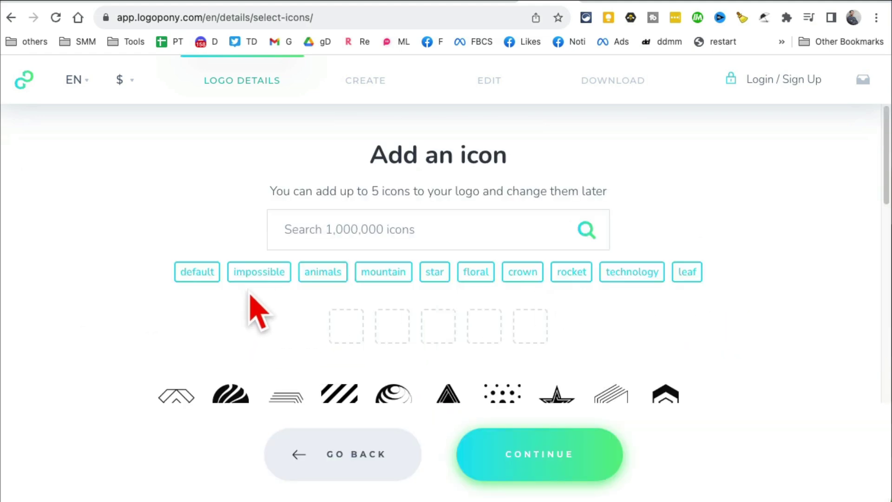
pyautogui.scroll(-1, 300, 305)
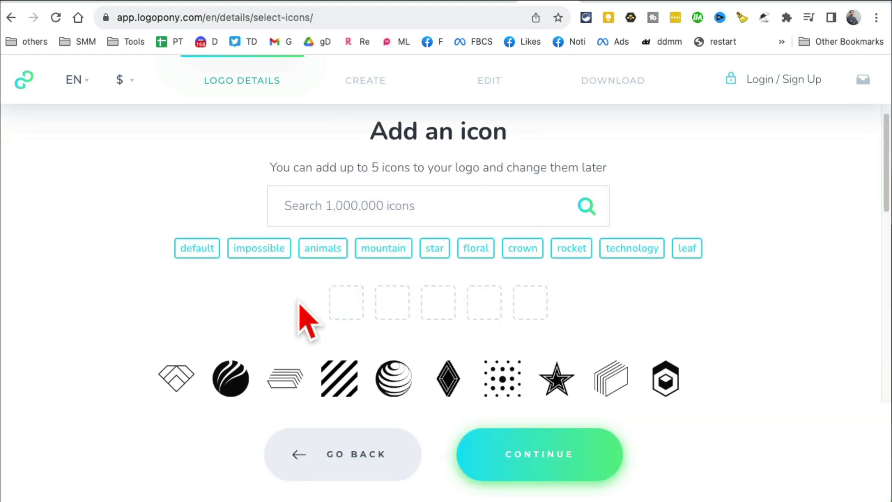
pyautogui.scroll(-2, 299, 304)
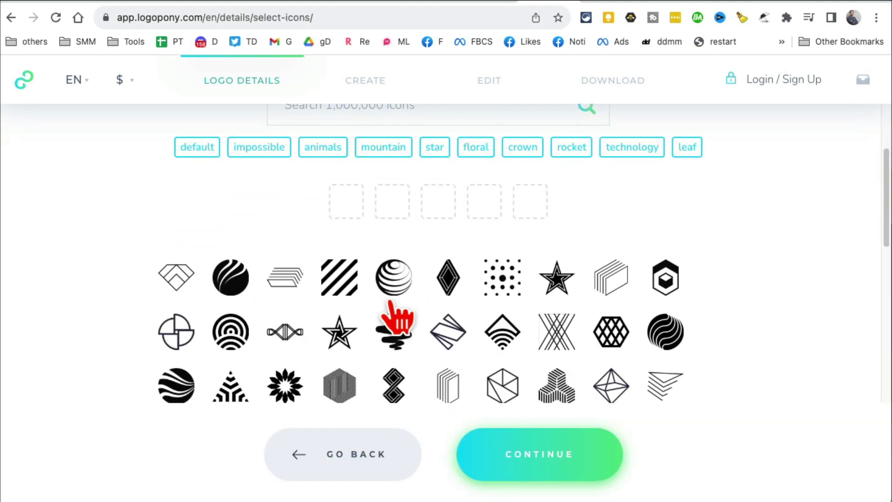
pyautogui.click(187, 328)
pyautogui.click(556, 478)
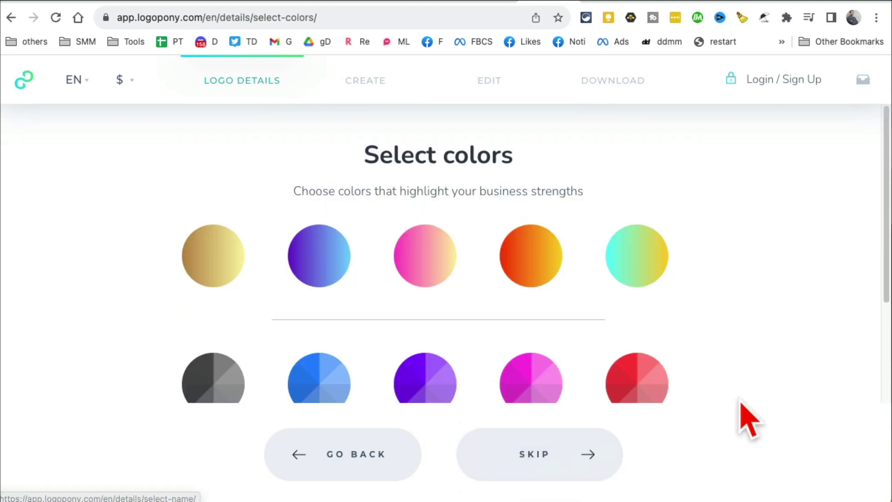
# Pick the purple-blue gradient colour scheme and continue to the slogan step
pyautogui.scroll(-2, 682, 297)
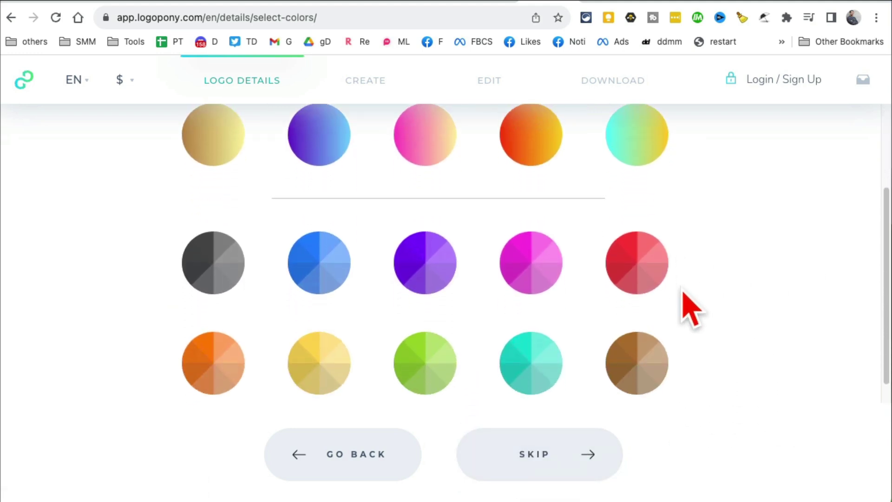
pyautogui.click(325, 153)
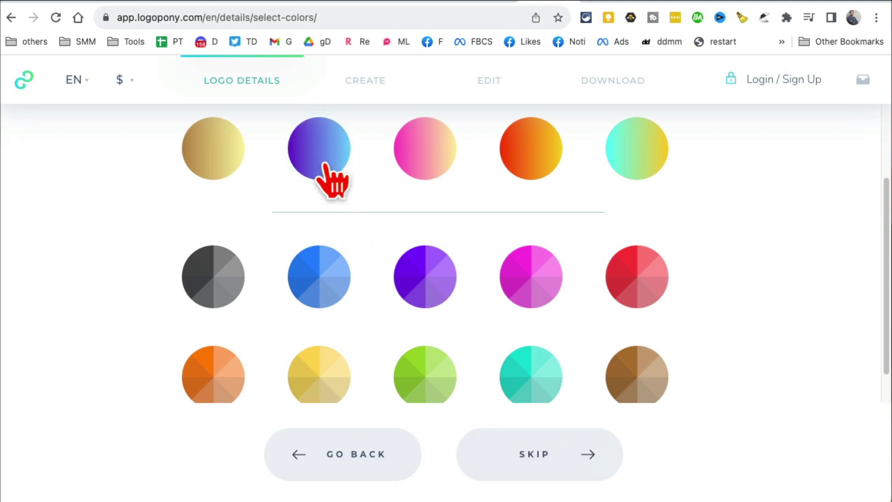
pyautogui.click(326, 170)
pyautogui.click(578, 442)
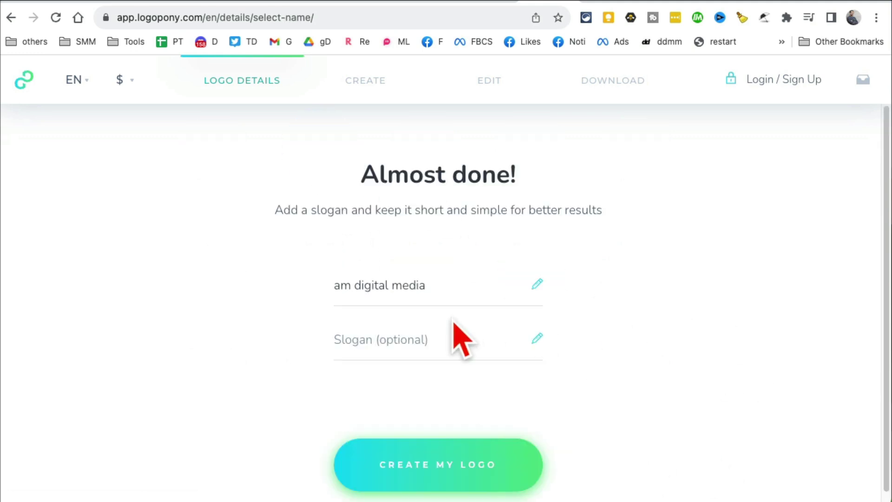
# Create the logos without a slogan and browse the generated am digital media designs
pyautogui.click(442, 469)
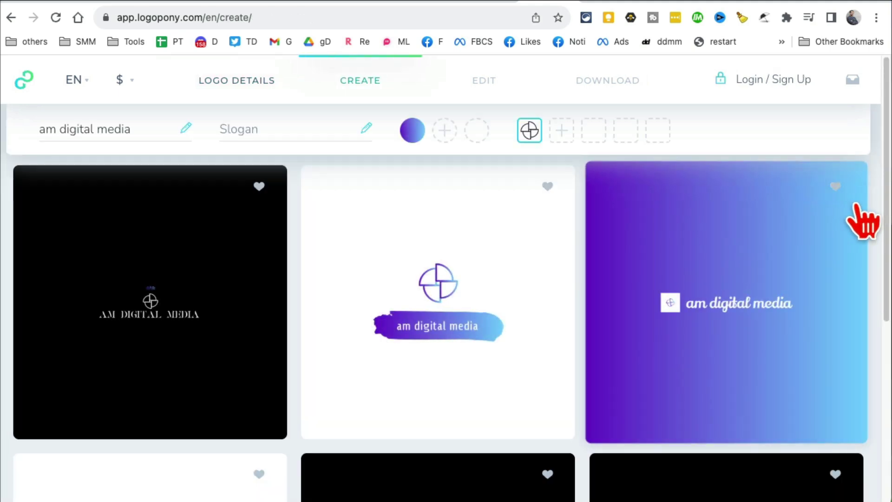
pyautogui.scroll(-6, 863, 222)
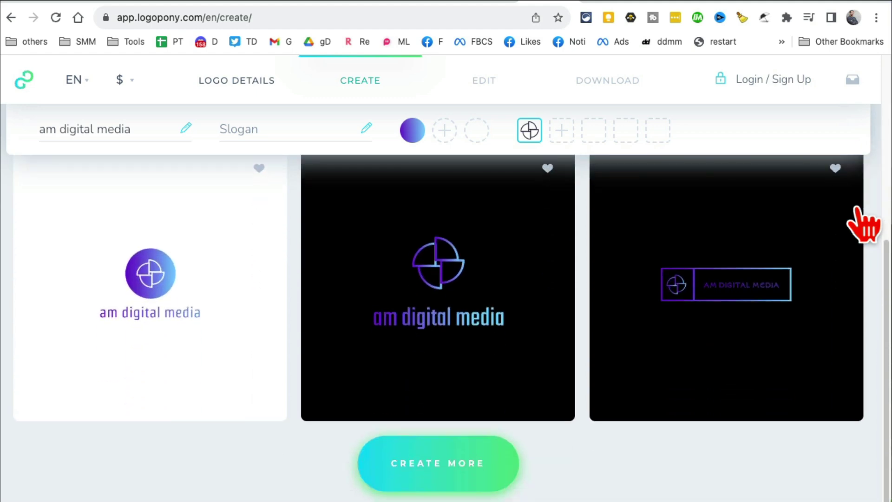
pyautogui.scroll(6, 863, 225)
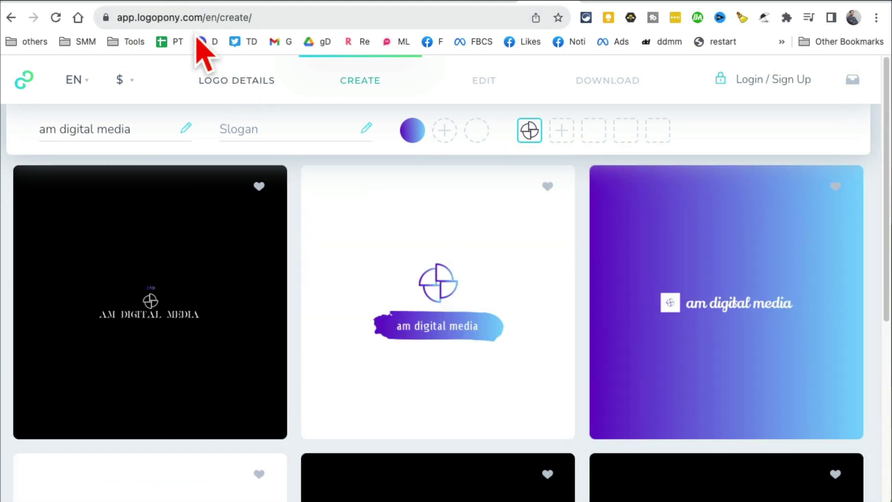
# Go to the Vidnoz tab and open the Talking Head (AI Talking Avatar) tool
pyautogui.click(606, 2)
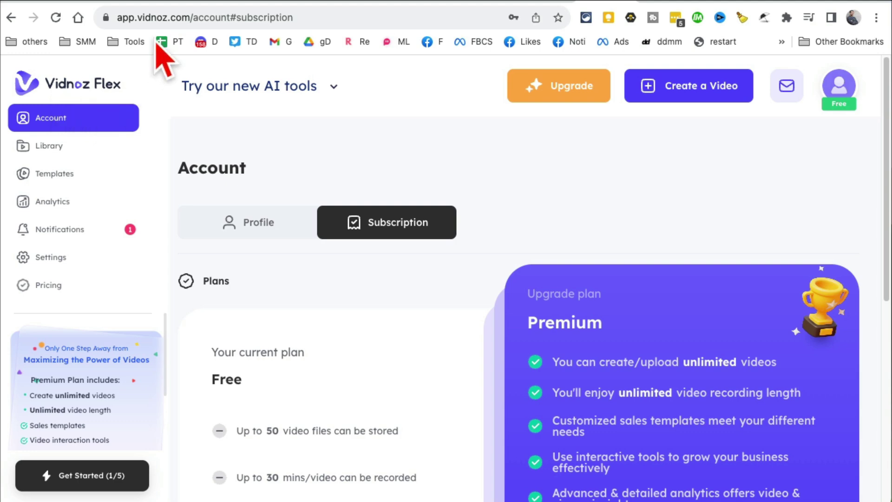
pyautogui.moveTo(186, 17); pyautogui.dragTo(139, 17)
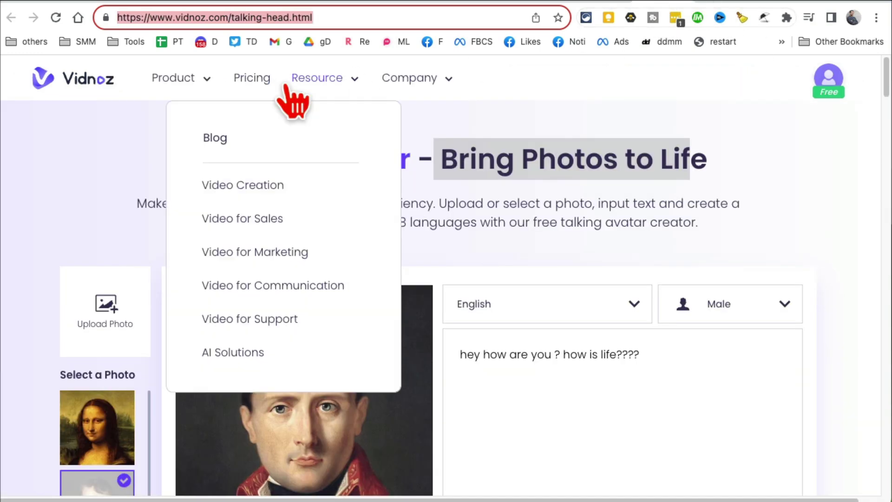
pyautogui.moveTo(203, 80)
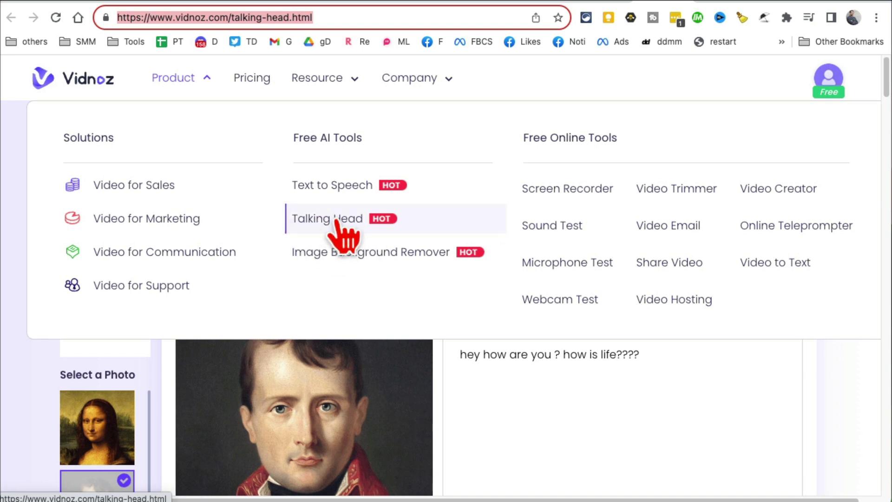
pyautogui.click(834, 435)
# Upload download-7.jpg, the man-before-bookshelves photo, as the avatar image
pyautogui.scroll(-1, 760, 321)
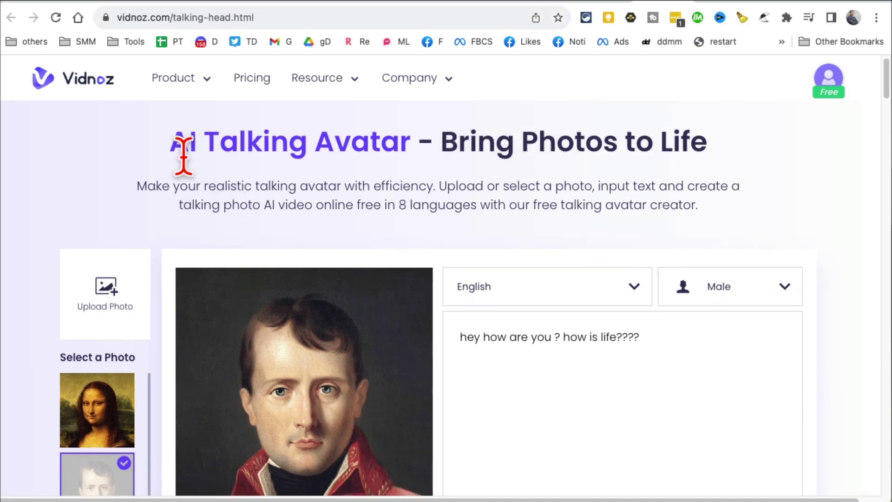
pyautogui.moveTo(179, 146); pyautogui.dragTo(453, 144)
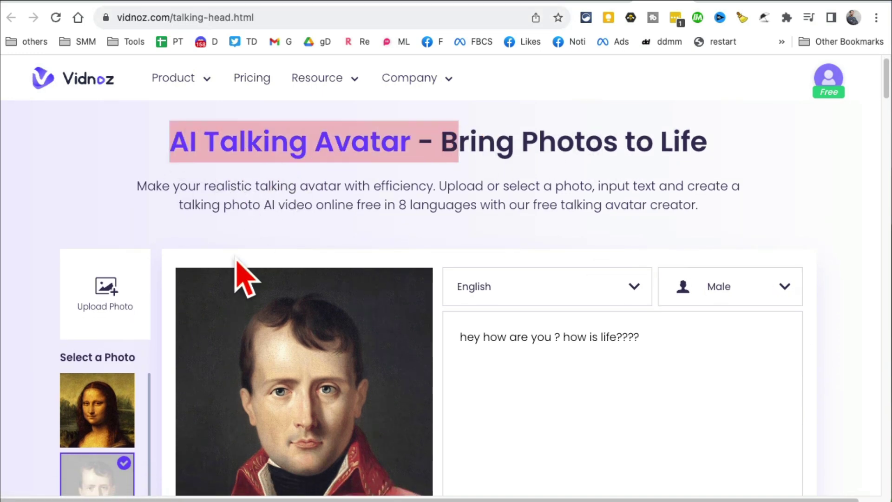
pyautogui.scroll(-5, 237, 267)
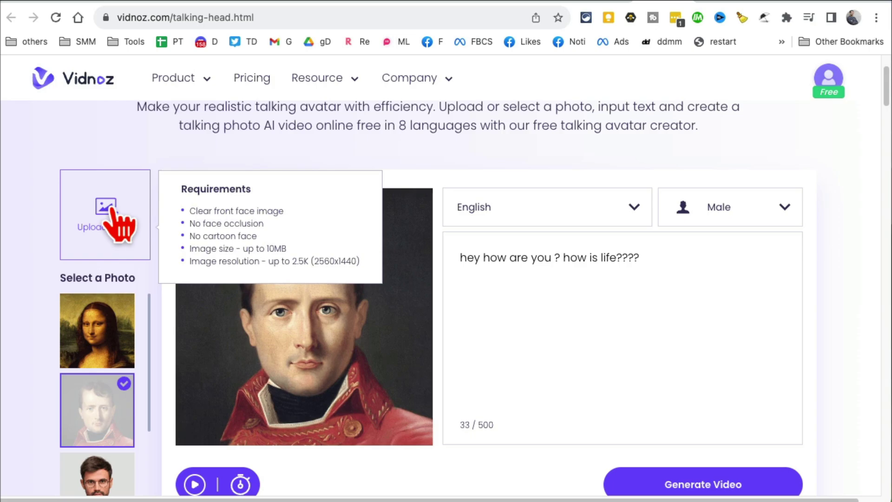
pyautogui.click(131, 223)
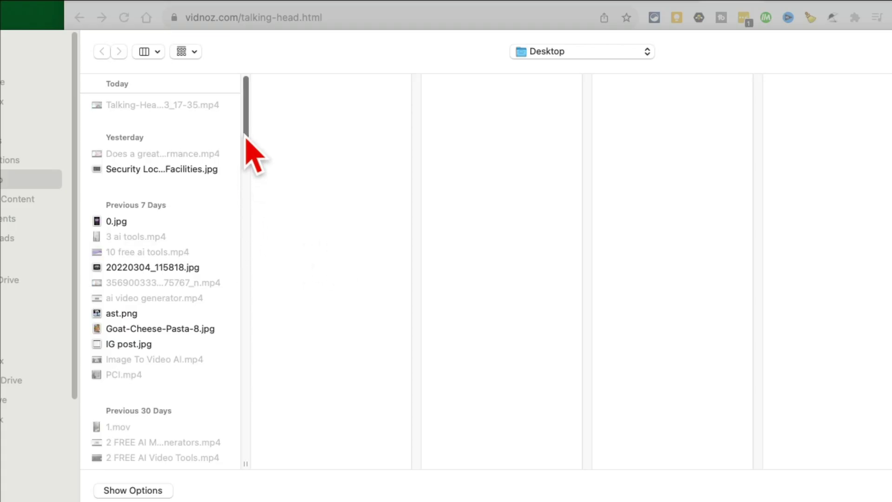
pyautogui.moveTo(245, 137); pyautogui.dragTo(245, 209)
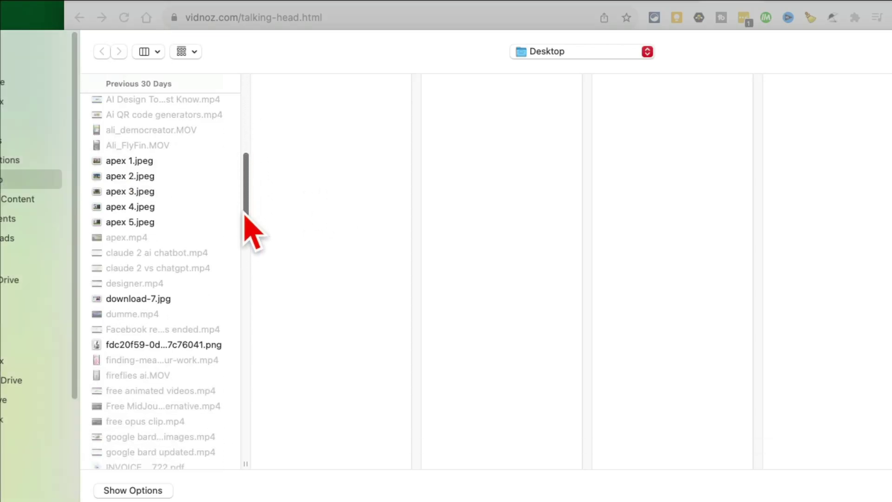
pyautogui.click(183, 297)
pyautogui.press('Return')
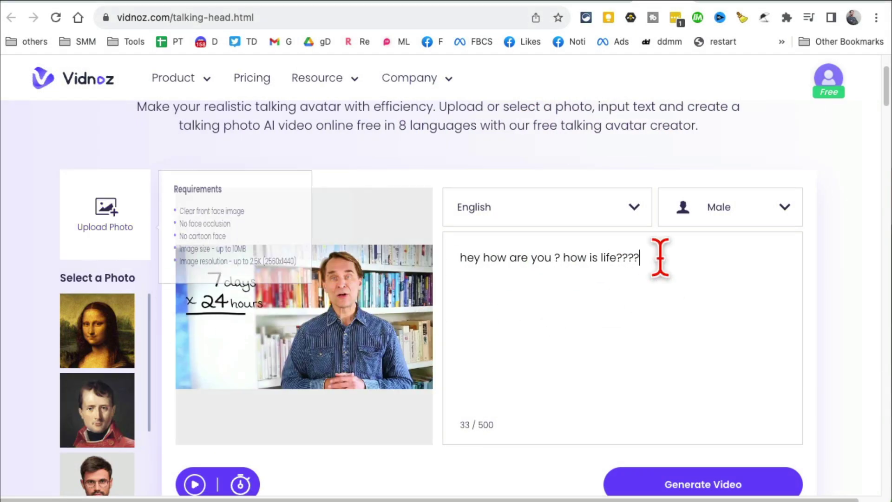
# Trim the script so it reads 'hey how are you ? how is life??'
pyautogui.moveTo(660, 257); pyautogui.dragTo(586, 258)
pyautogui.moveTo(647, 257); pyautogui.dragTo(446, 247)
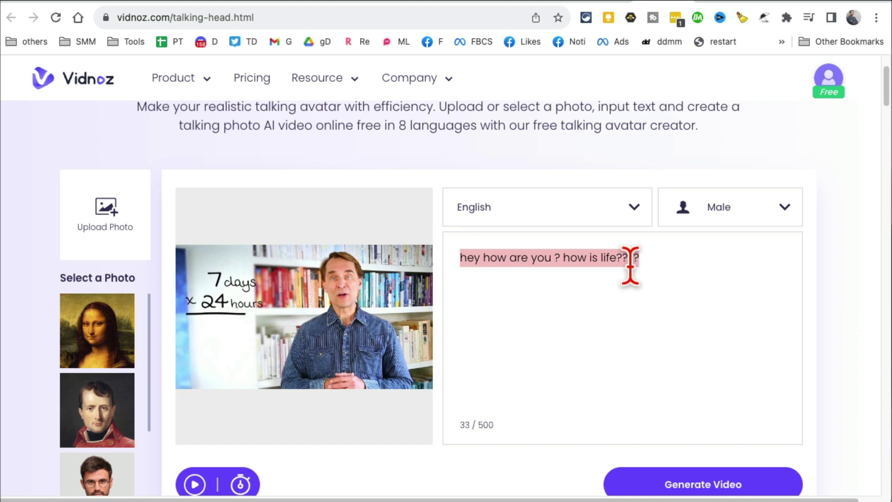
pyautogui.click(650, 265)
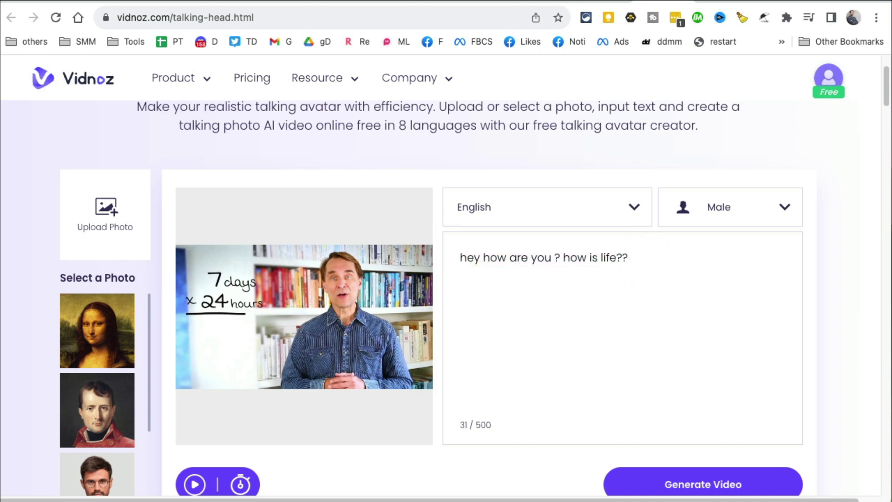
pyautogui.scroll(-3, 669, 334)
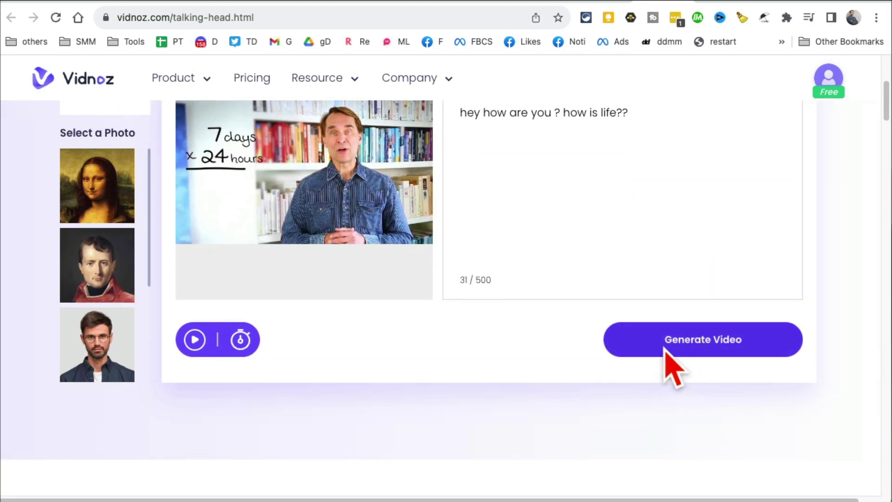
pyautogui.scroll(1, 488, 223)
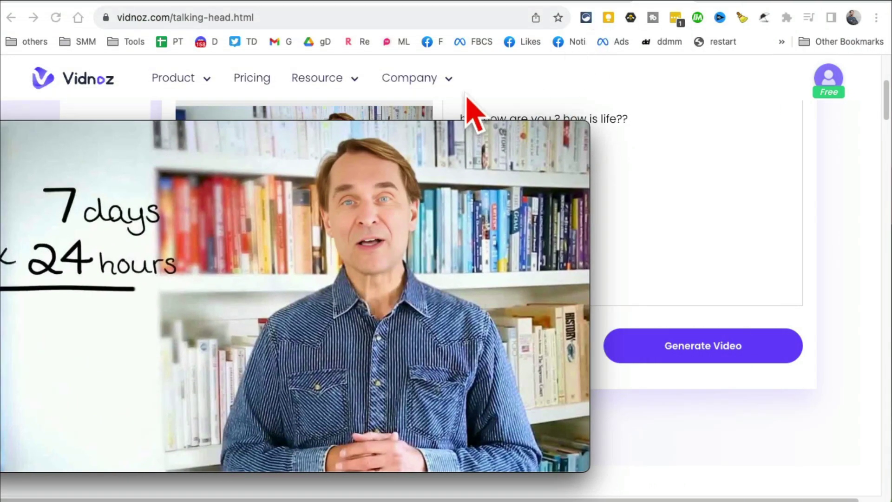
pyautogui.moveTo(310, 126); pyautogui.dragTo(425, 71)
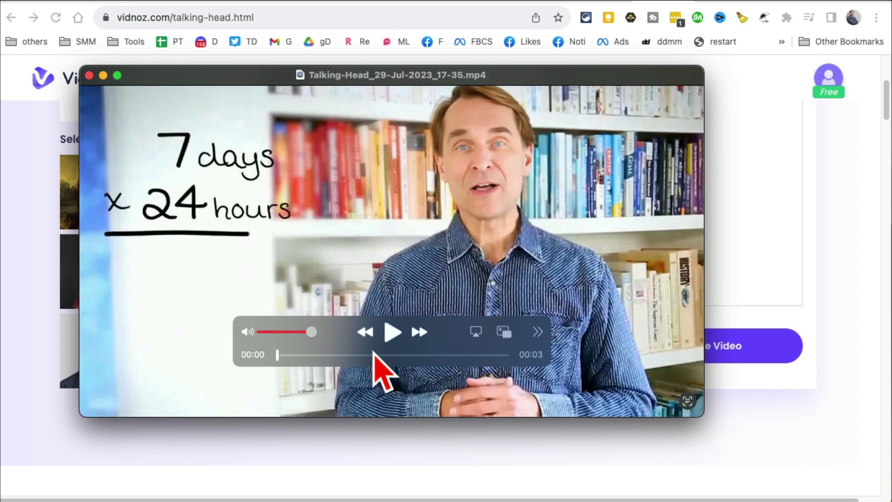
pyautogui.click(390, 335)
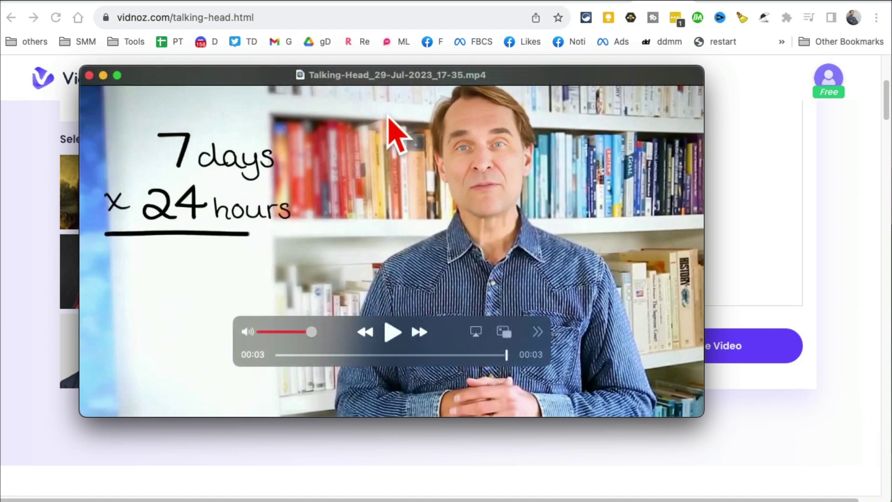
pyautogui.click(89, 76)
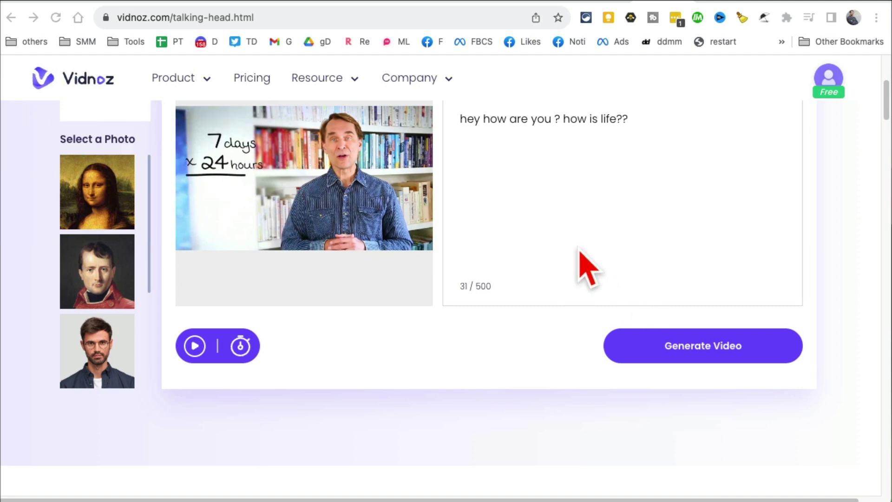
pyautogui.scroll(5, 581, 266)
pyautogui.scroll(-3, 637, 281)
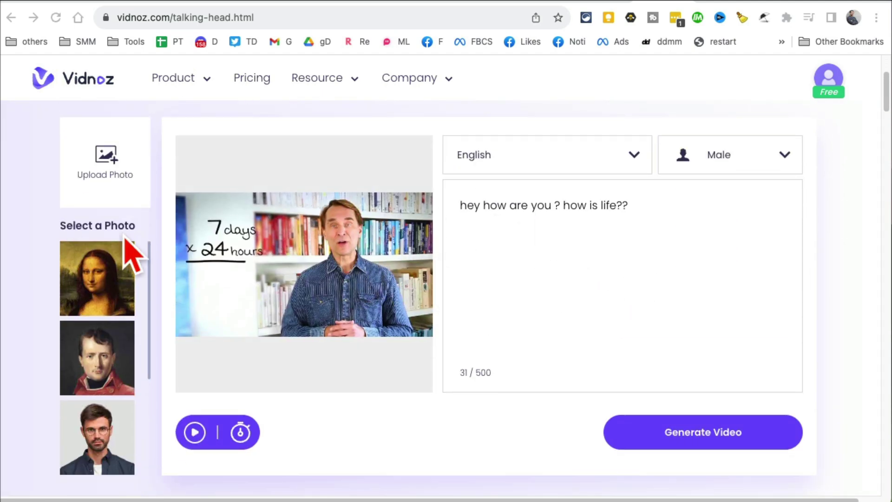
pyautogui.moveTo(659, 205); pyautogui.dragTo(426, 200)
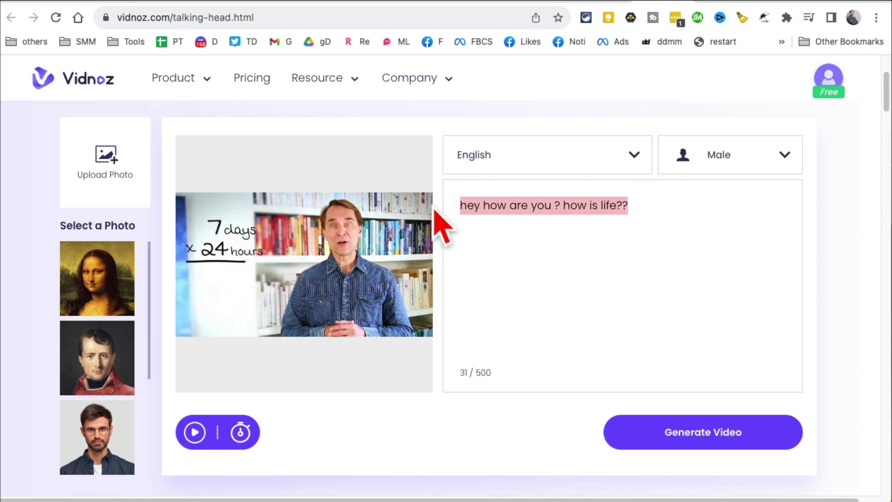
pyautogui.click(563, 213)
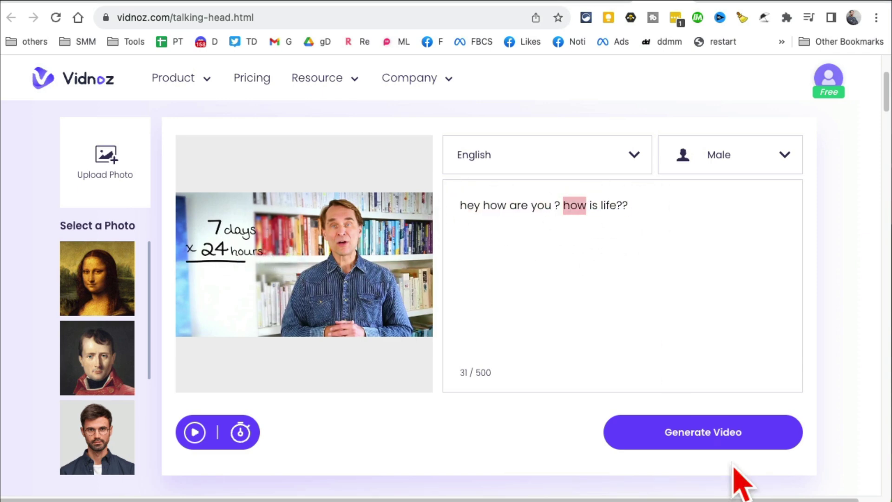
pyautogui.scroll(3, 576, 319)
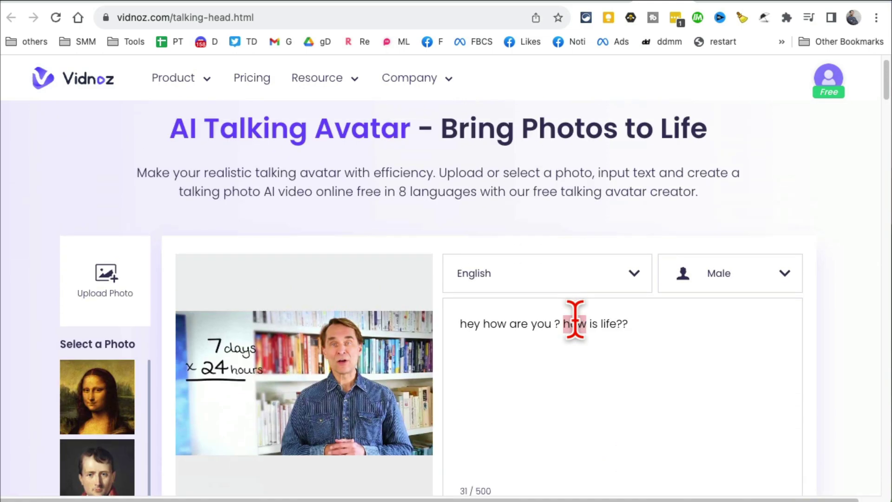
pyautogui.scroll(-7, 699, 343)
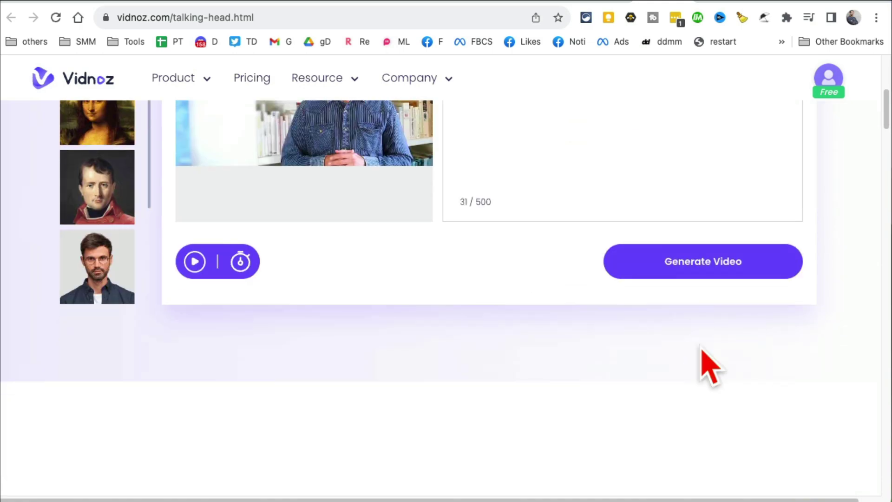
pyautogui.scroll(7, 706, 365)
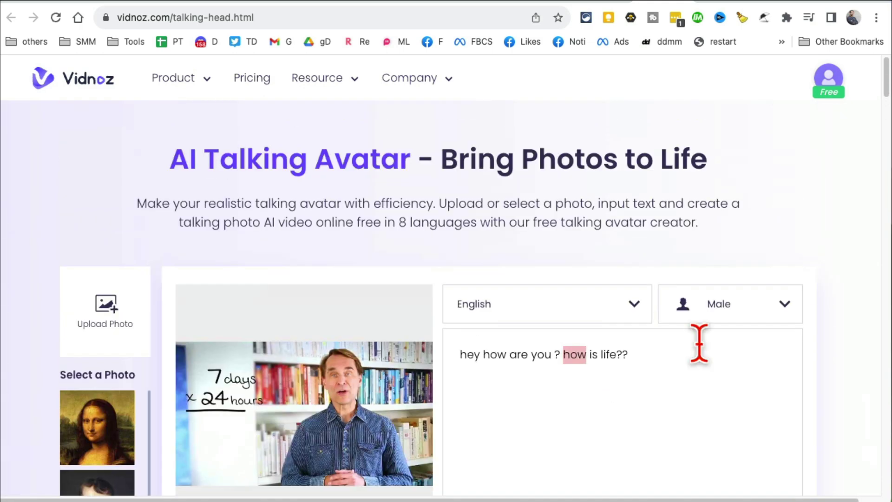